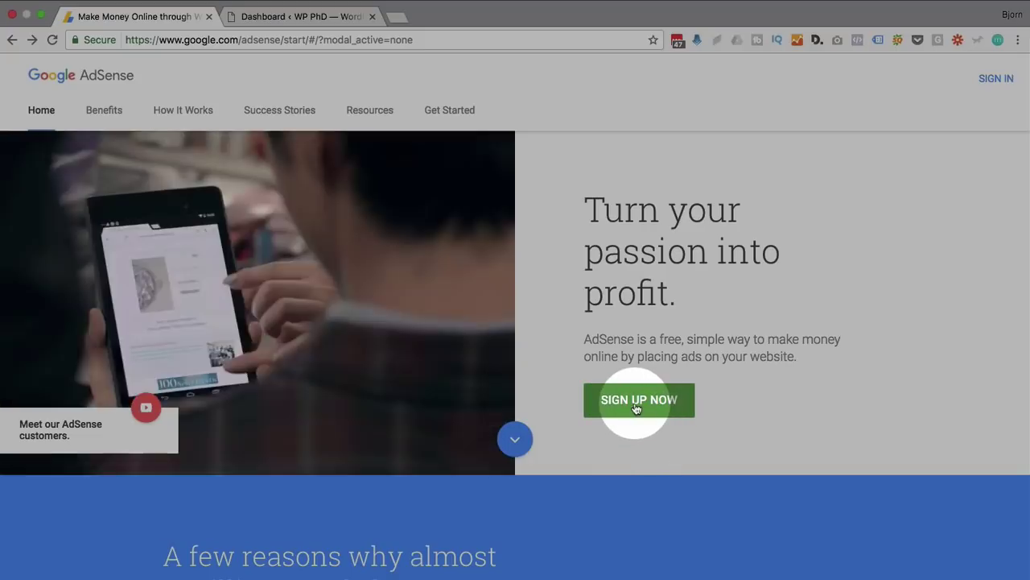
left_click(636, 408)
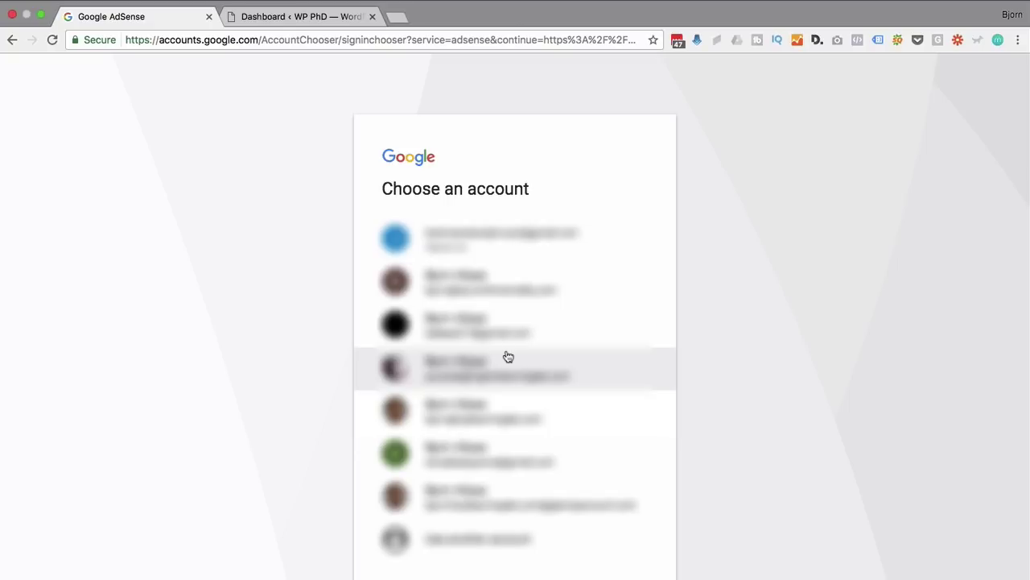
left_click(465, 458)
left_click(363, 335)
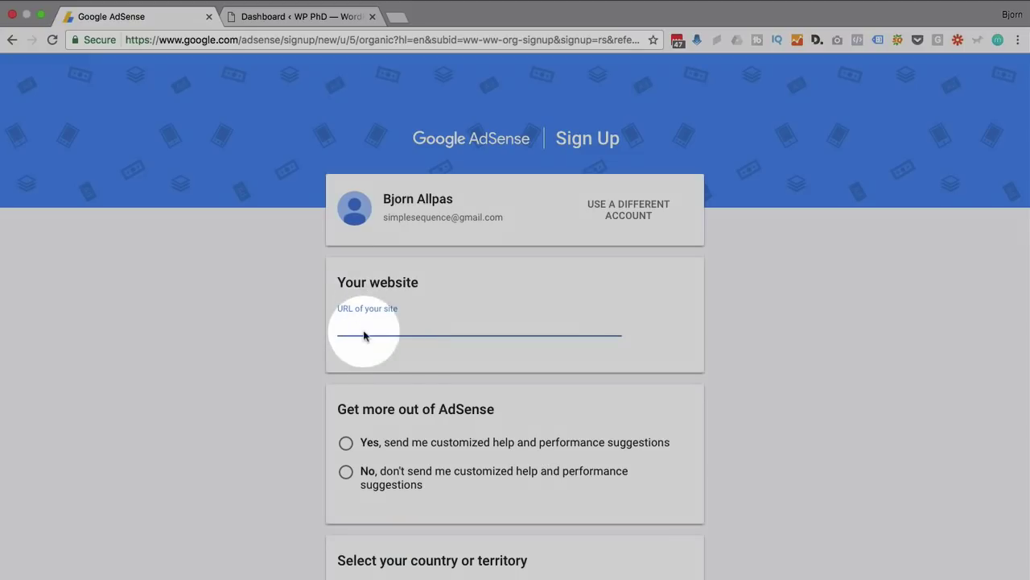
type("htt")
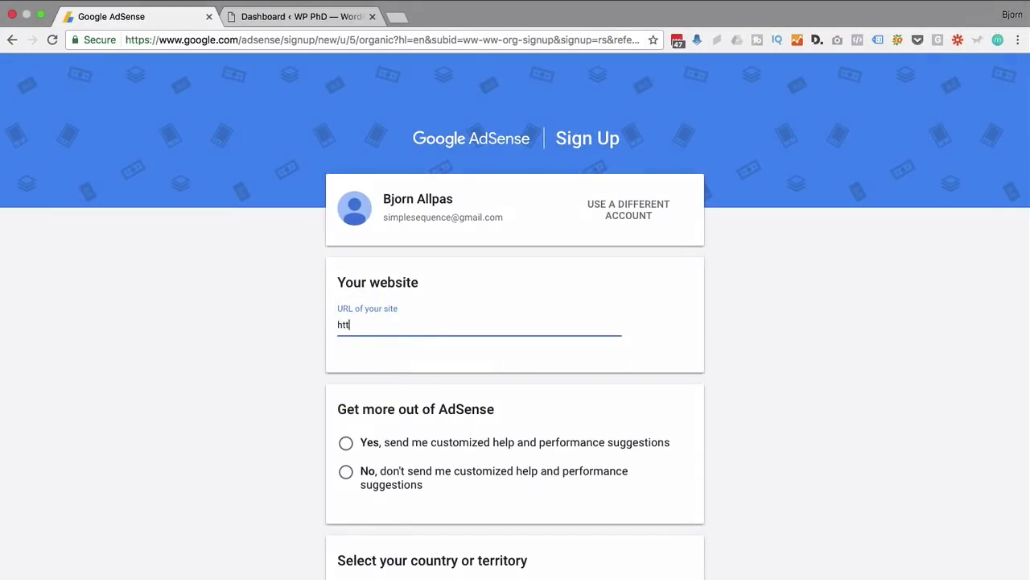
type("ps://wplearinglab.com")
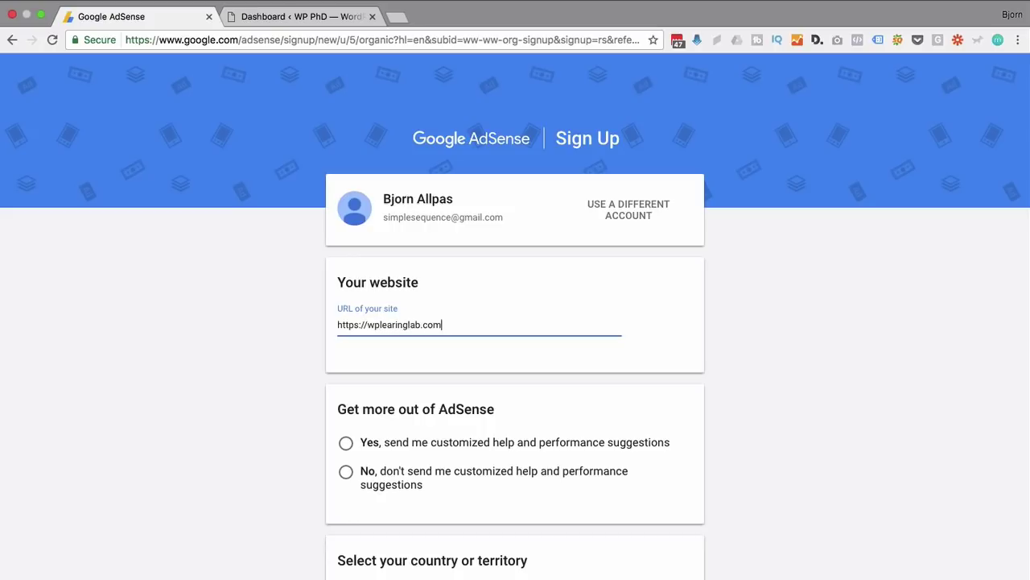
Step: Opt in to customized help and performance suggestions and choose Canada as the country or territory
scroll(233, 385, "down", 5)
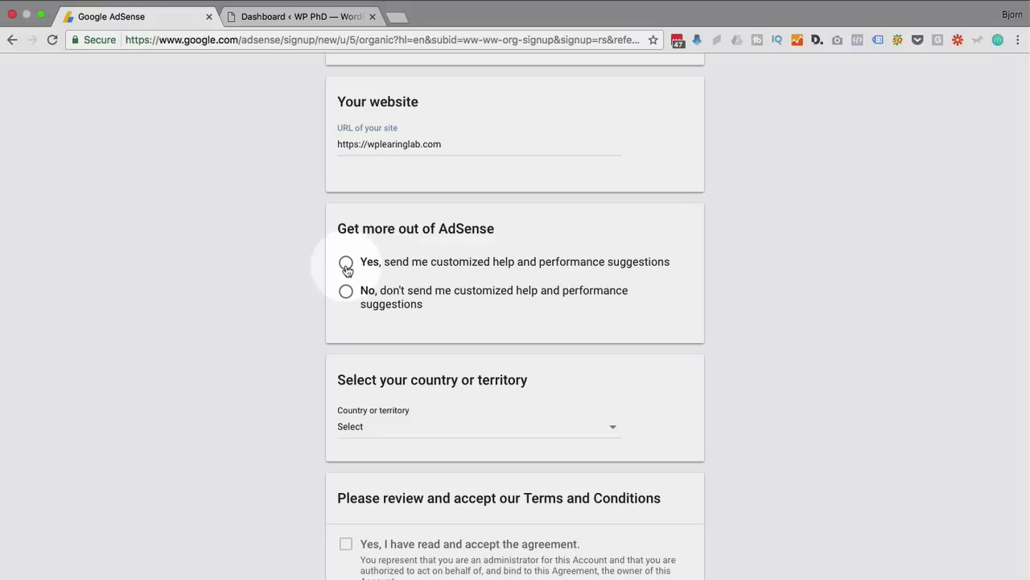
left_click(346, 263)
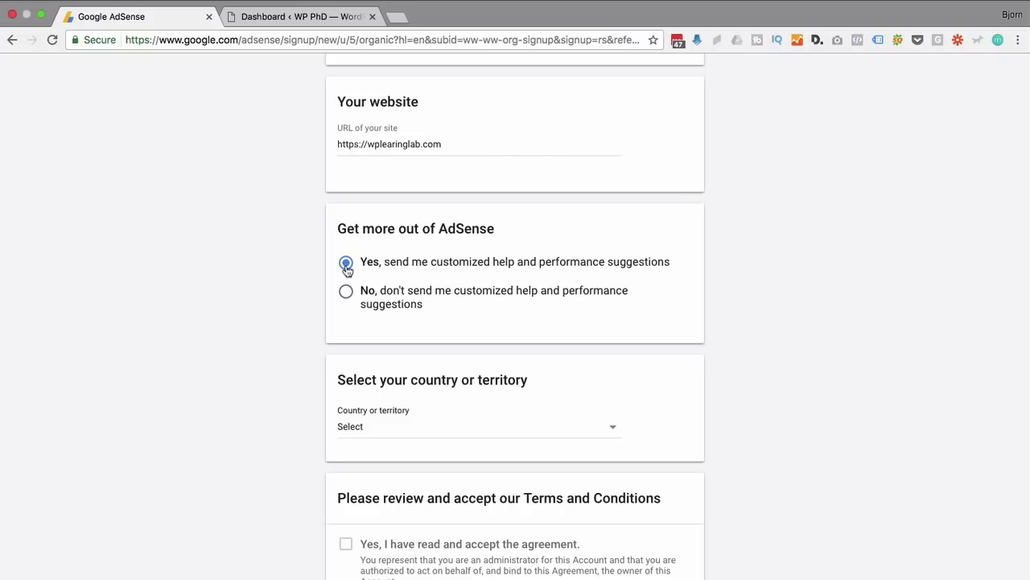
scroll(299, 314, "down", 2)
left_click(351, 336)
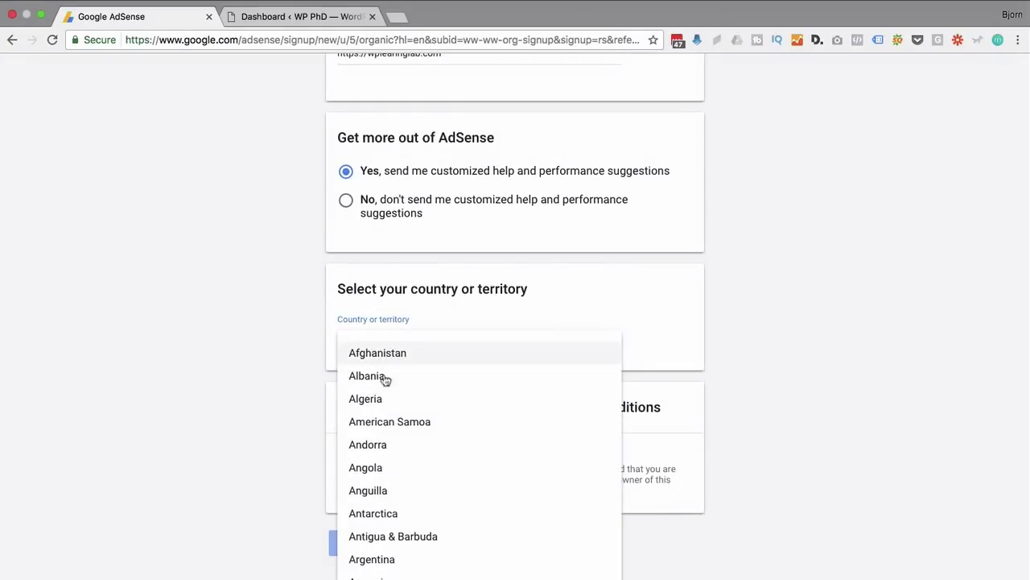
scroll(386, 387, "down", 10)
scroll(396, 421, "down", 7)
left_click(379, 463)
Step: Review the AdSense terms of service, accept the agreement and submit the account creation
scroll(278, 389, "down", 4)
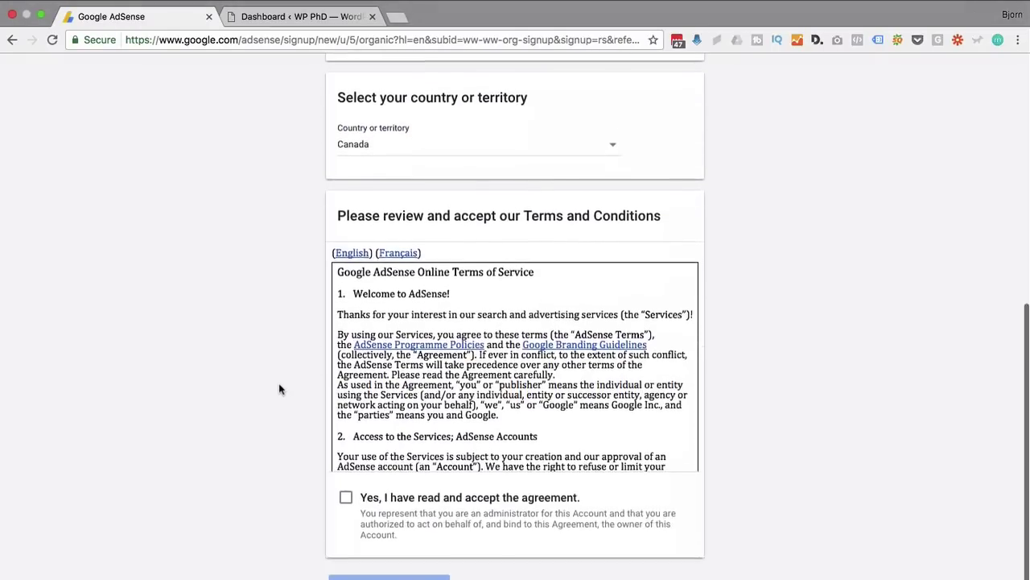
scroll(385, 285, "down", 8)
scroll(385, 284, "down", 8)
scroll(384, 281, "down", 2)
scroll(384, 283, "up", 3)
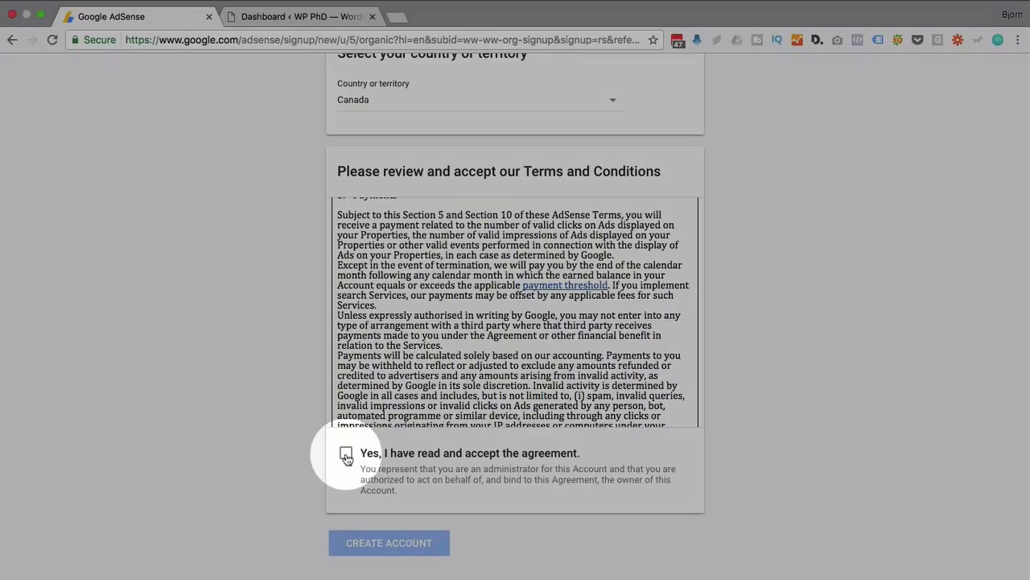
left_click(347, 455)
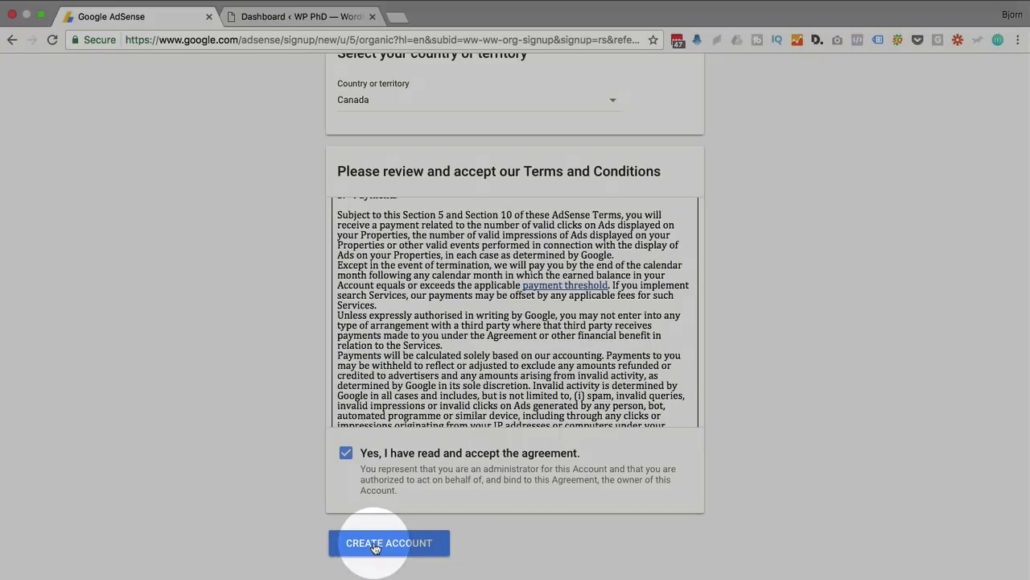
left_click(374, 545)
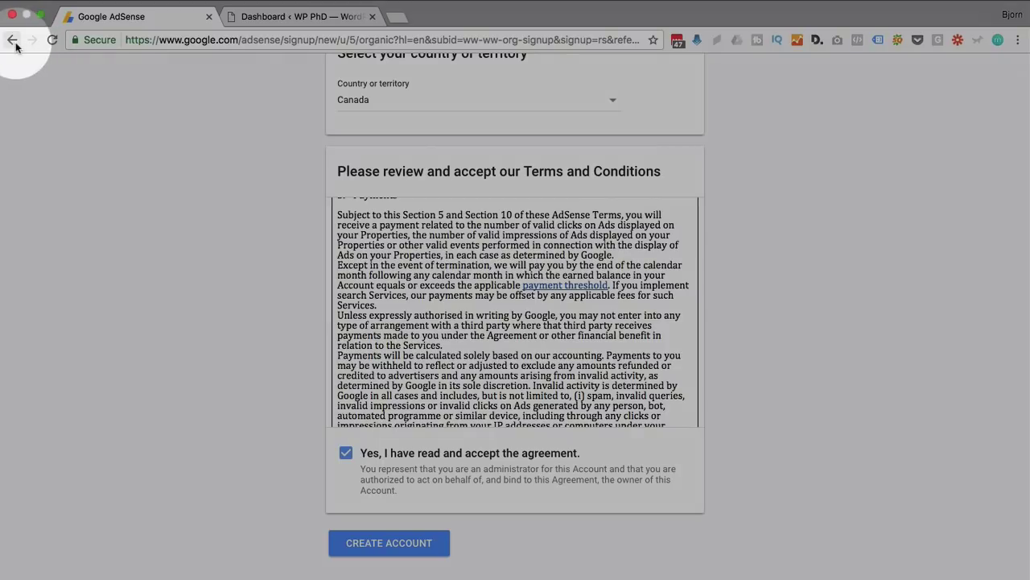
Step: Go back to the AdSense home page, then switch to the WordPress dashboard of WP PhD
left_click(14, 42)
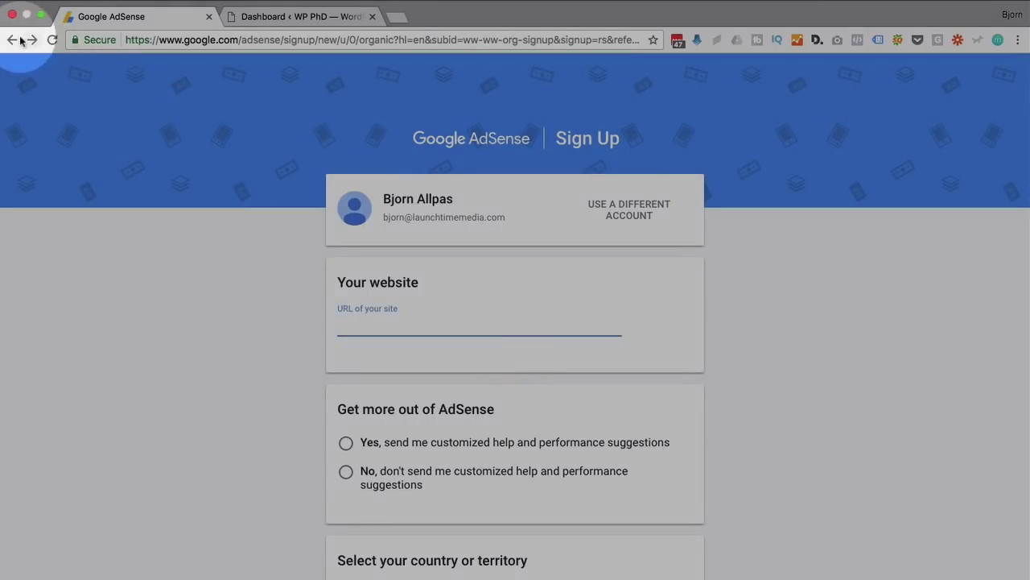
left_click(12, 39)
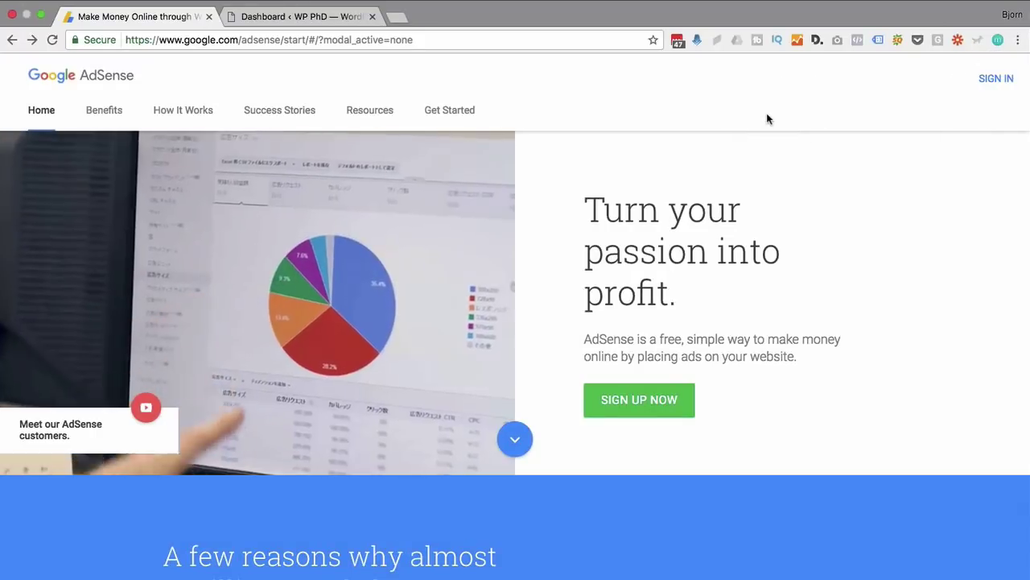
left_click(324, 16)
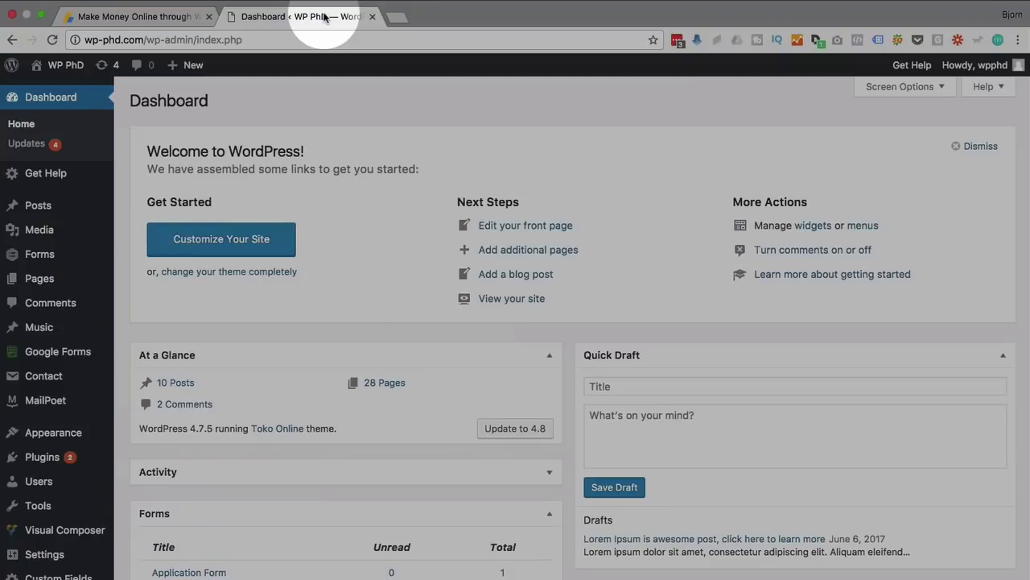
Step: Open the page for adding new WordPress plugins and search it for "adsense integration"
scroll(129, 185, "down", 1)
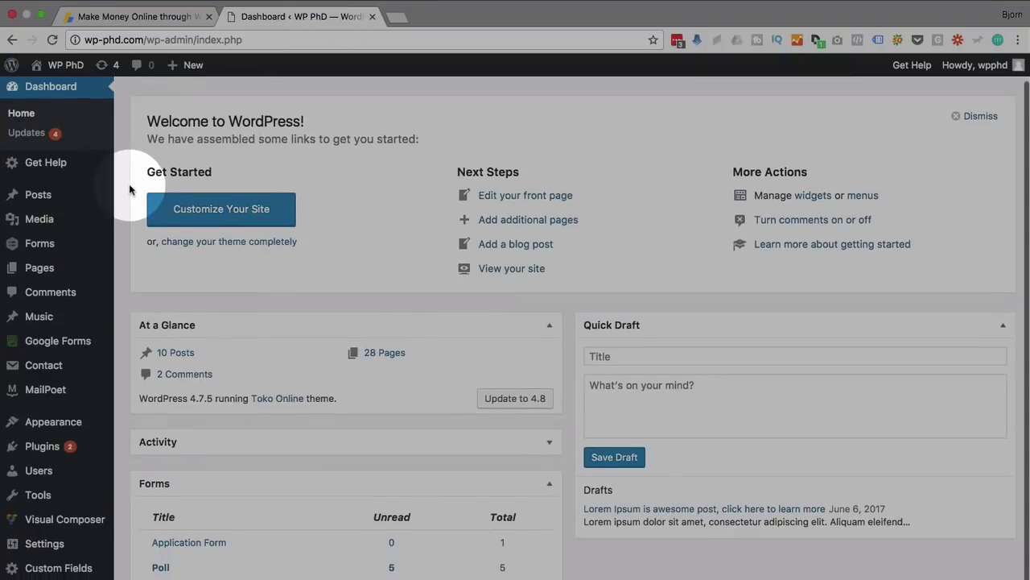
scroll(130, 185, "down", 1)
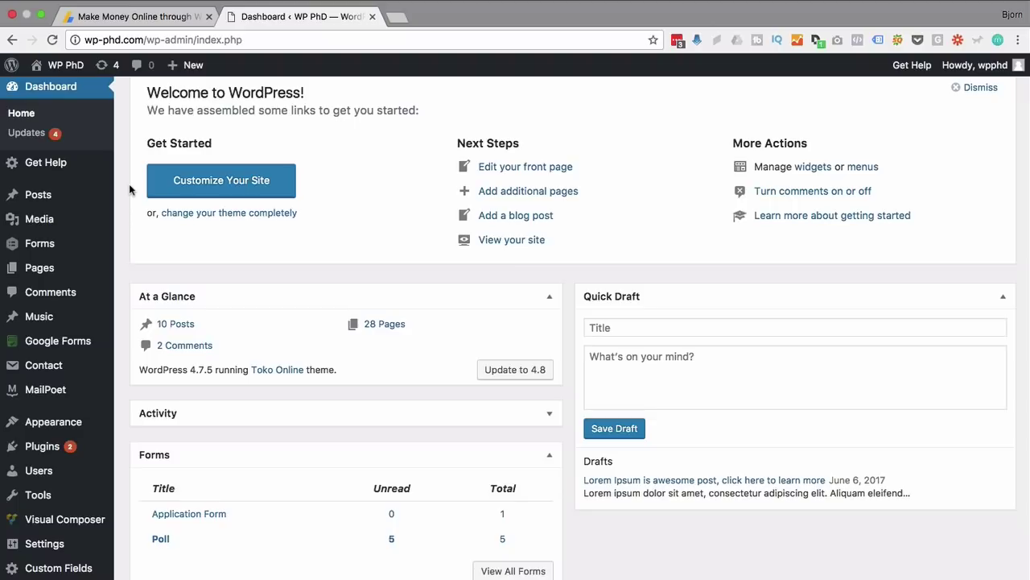
scroll(89, 258, "down", 1)
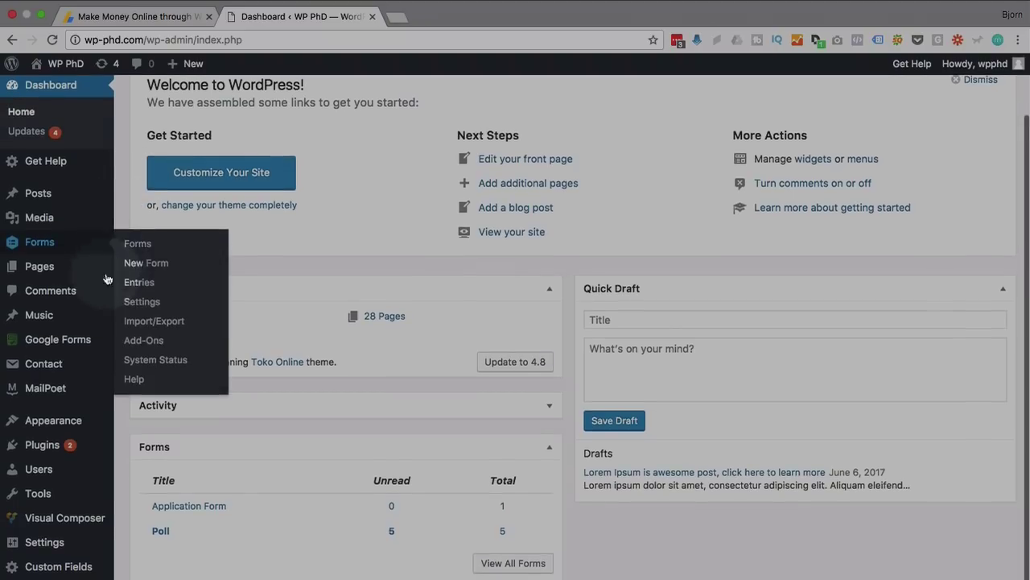
mouse_move(50, 454)
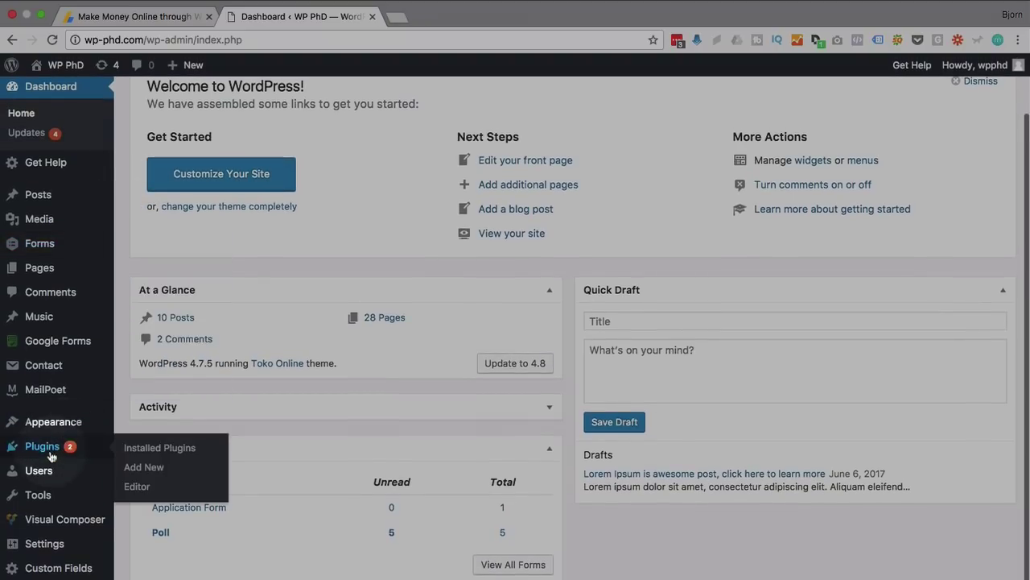
left_click(155, 469)
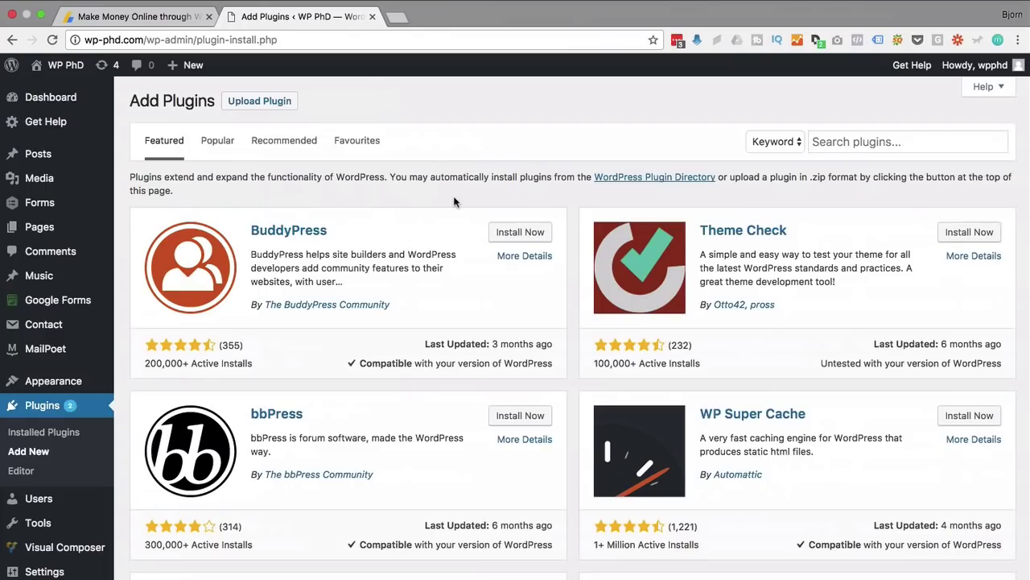
left_click(872, 151)
type("adsense integration")
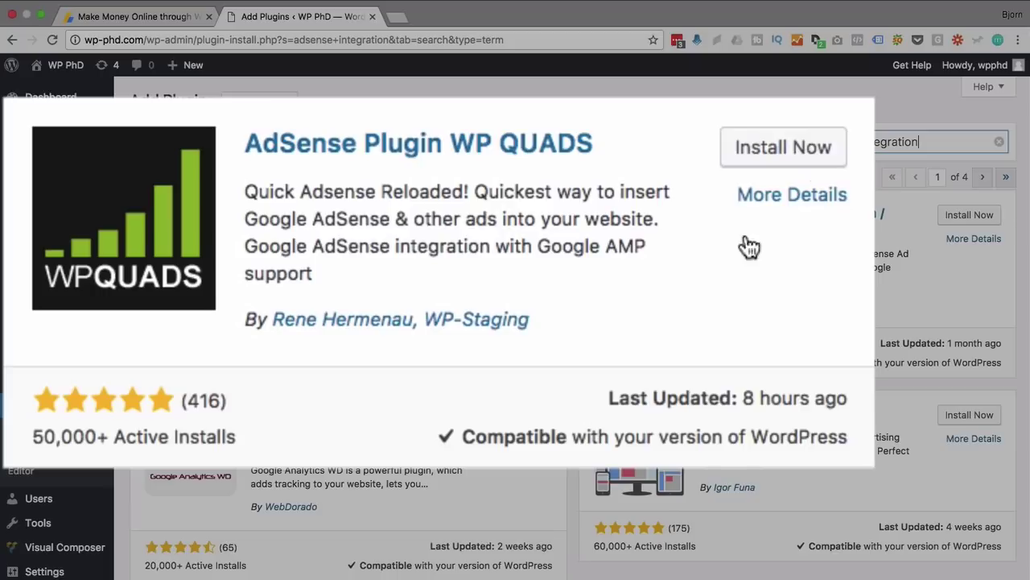
Step: Install and activate the AdSense Plugin WP QUADS
left_click(796, 159)
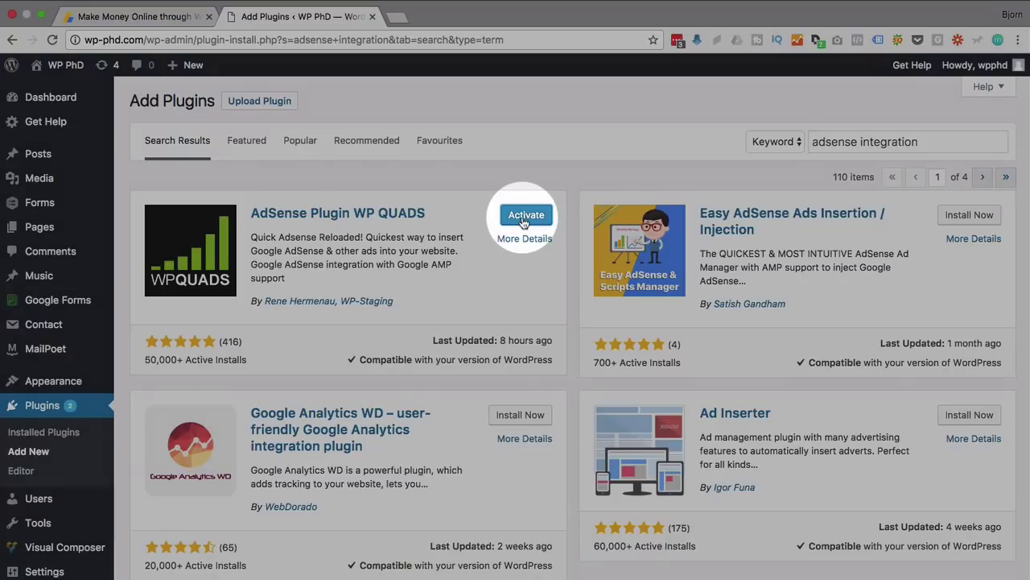
left_click(525, 215)
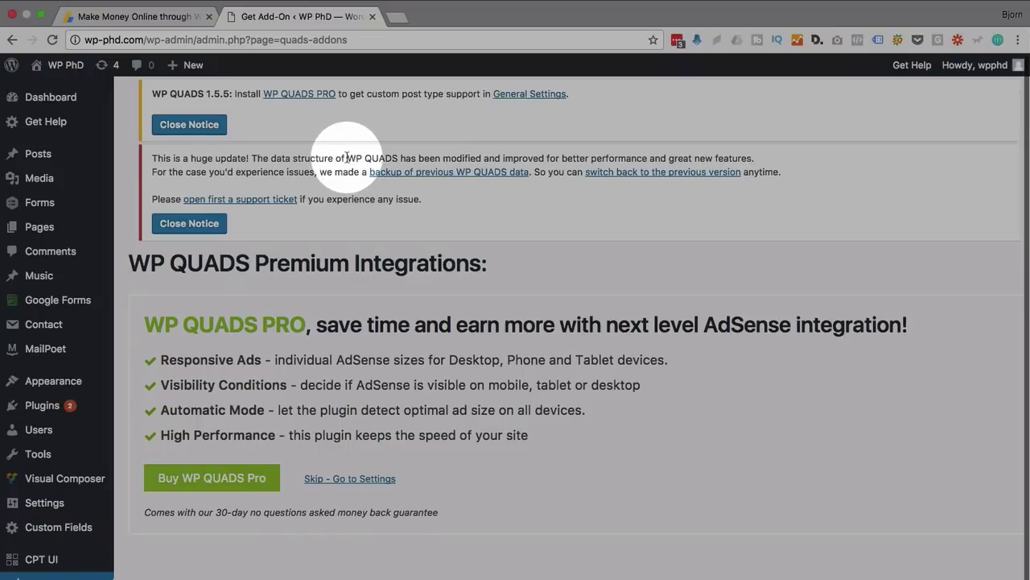
Step: Close the WP QUADS data structure update notice and the WP QUADS 1.5.5 custom post type notice
left_click_drag(346, 158, 610, 160)
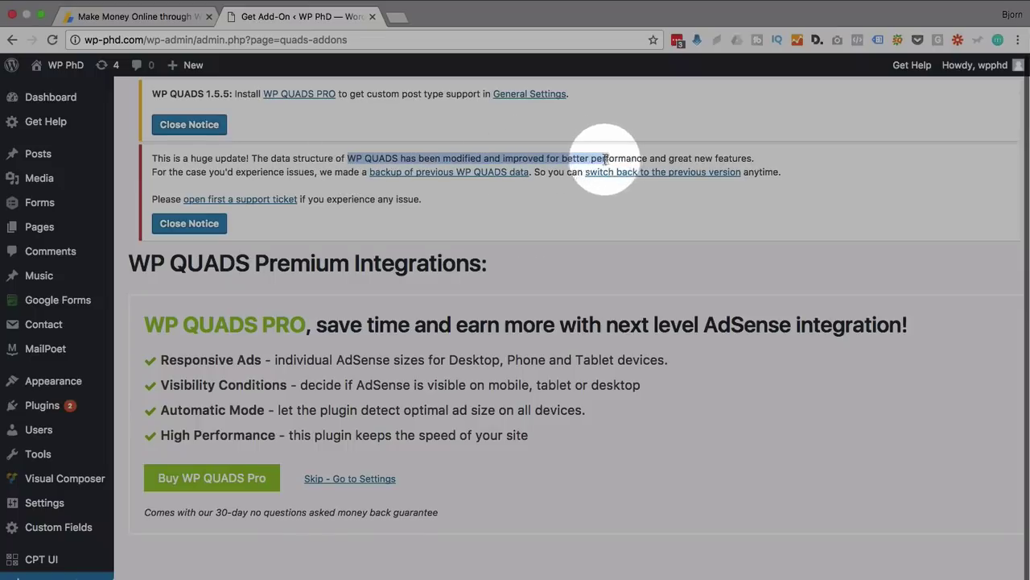
left_click(298, 211)
left_click(189, 223)
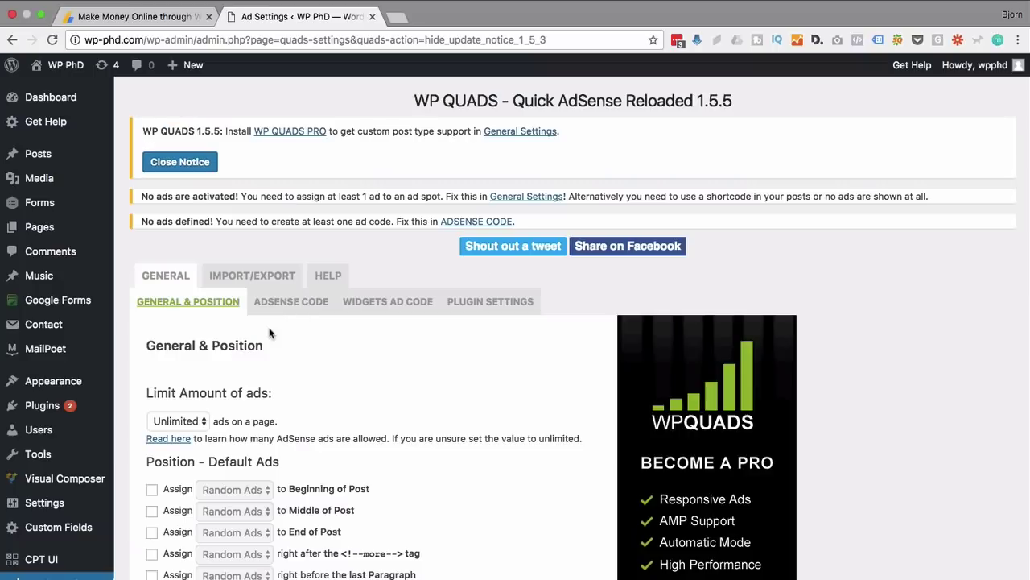
scroll(325, 358, "down", 4)
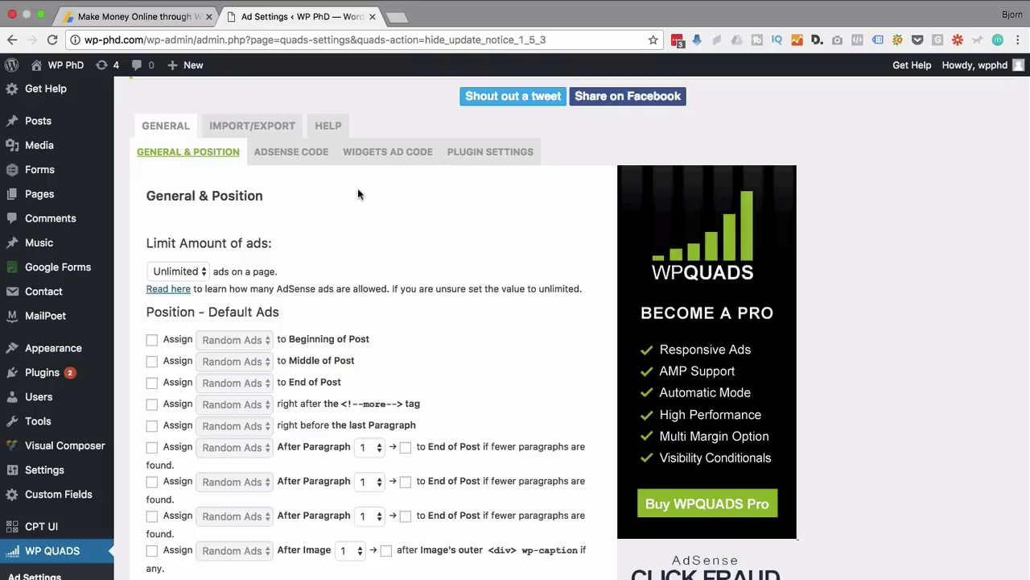
scroll(359, 193, "up", 2)
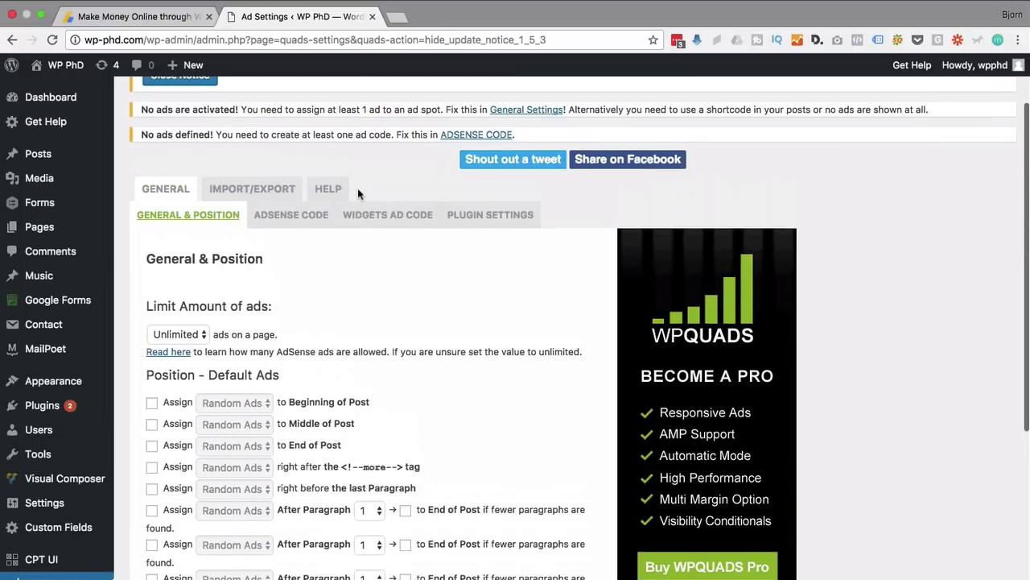
scroll(357, 187, "up", 2)
left_click(178, 152)
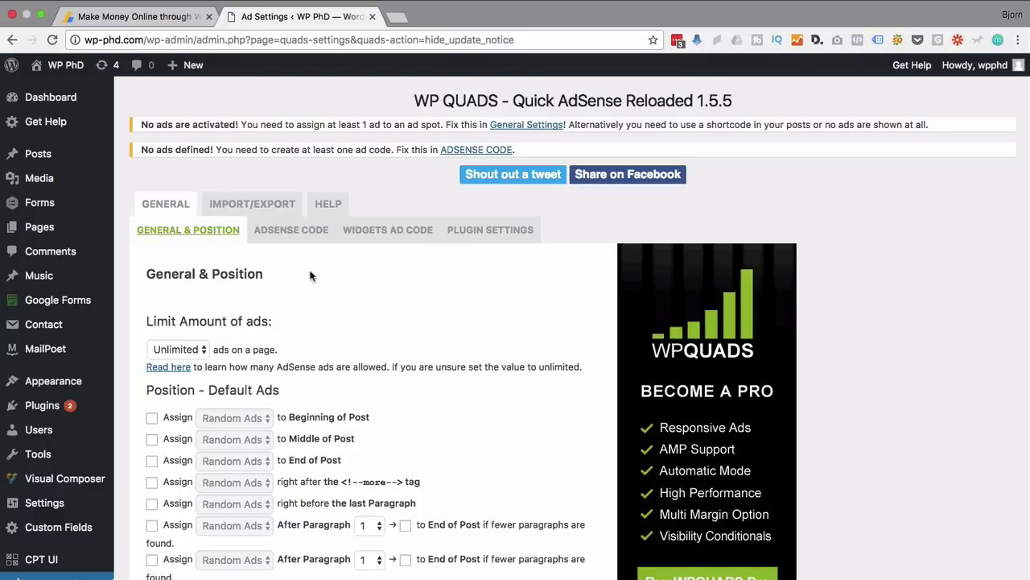
Step: Limit the amount of ads on a page to 3 in the WP QUADS general settings
scroll(310, 275, "down", 4)
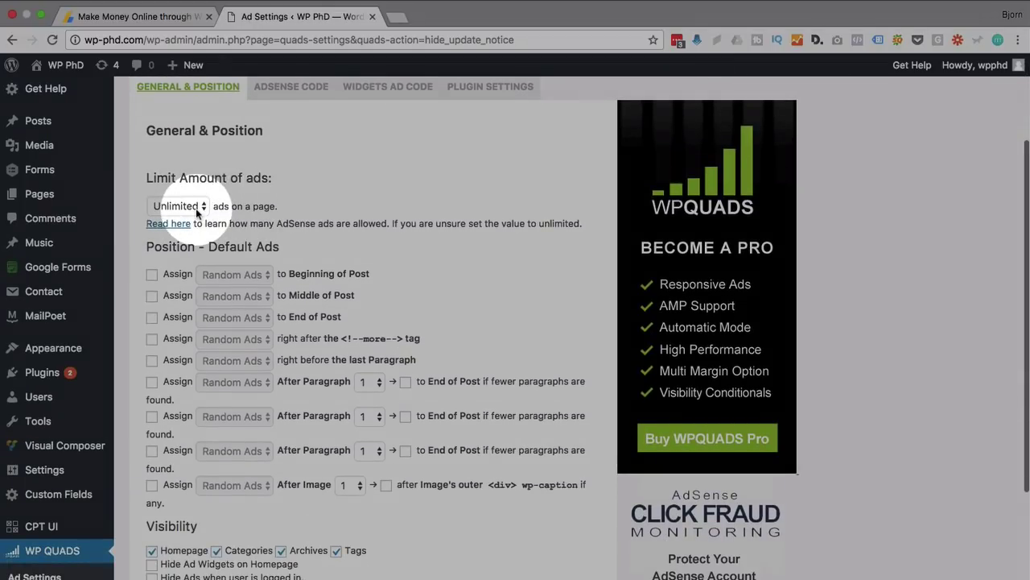
left_click(199, 209)
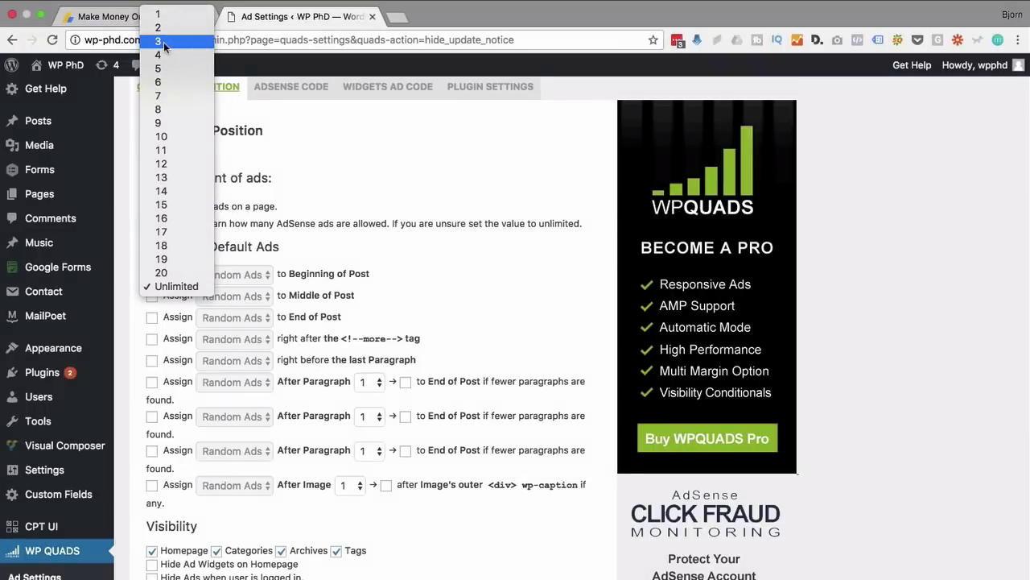
left_click(163, 42)
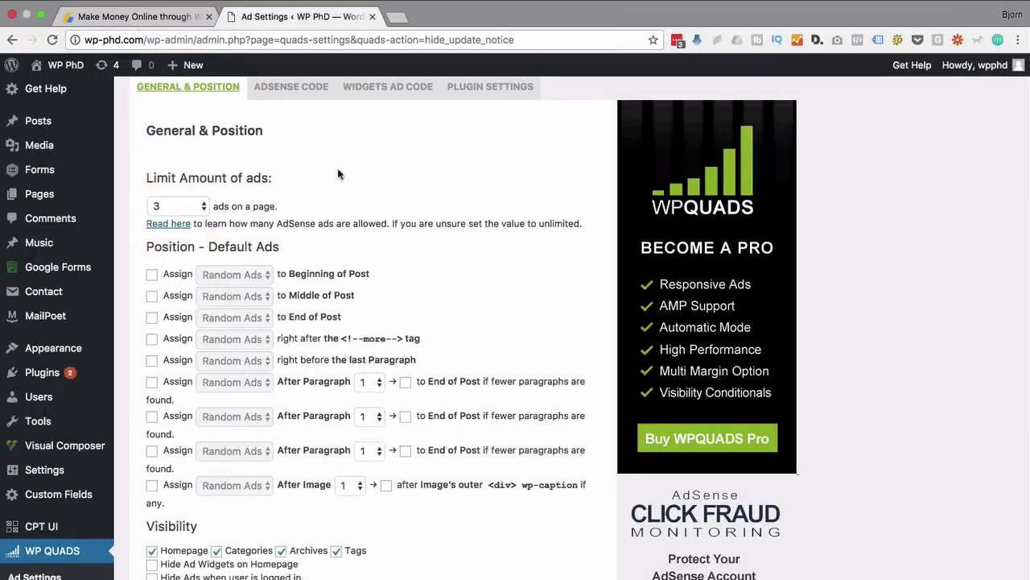
scroll(338, 173, "up", 1)
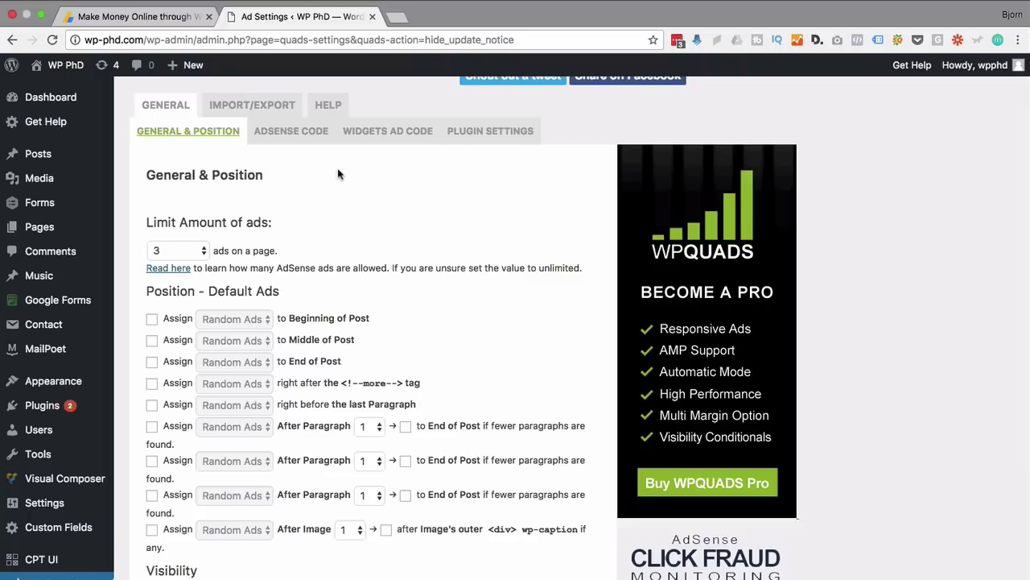
scroll(339, 174, "down", 1)
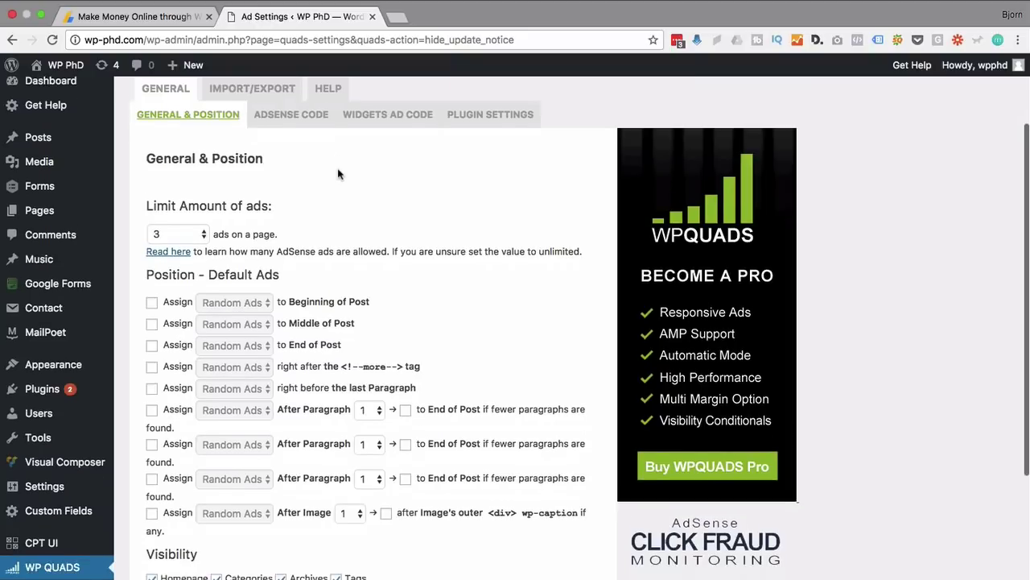
left_click(194, 224)
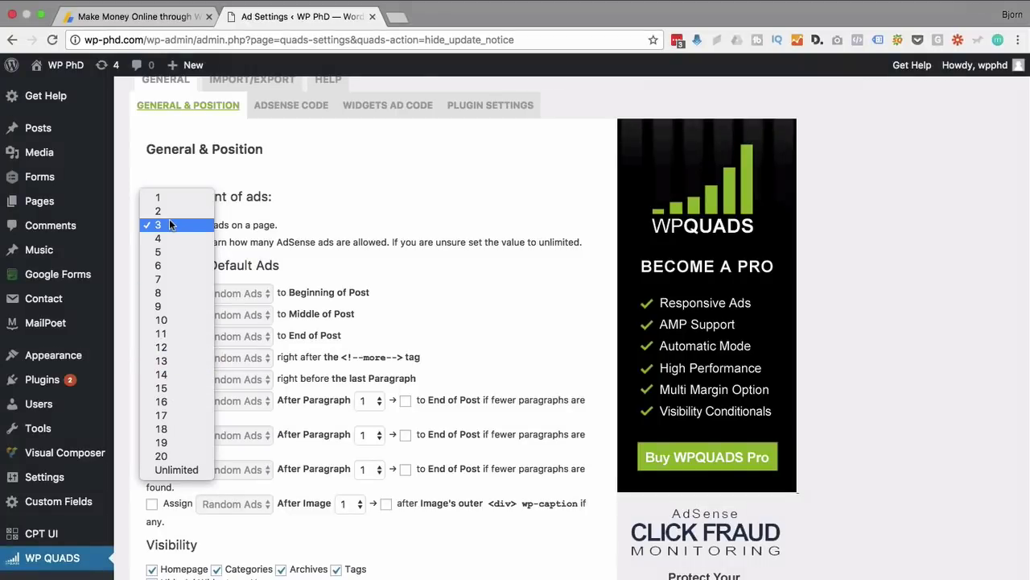
left_click(169, 222)
Step: Enable the default ad position that assigns Random Ads to the Beginning of Post
scroll(130, 256, "down", 3)
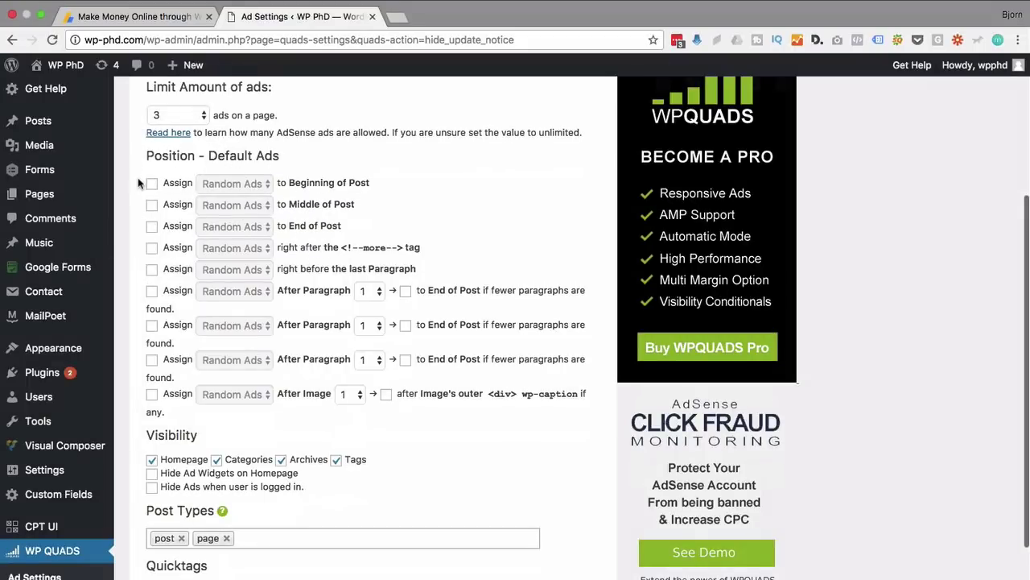
left_click(151, 185)
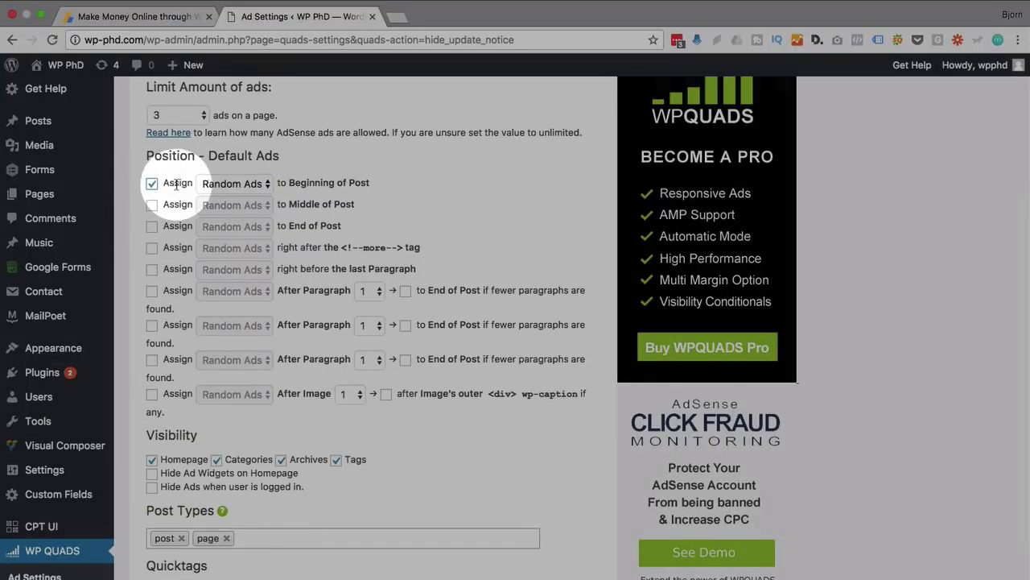
Step: Examine the ad choices available for the Beginning of Post default position
left_click(230, 185)
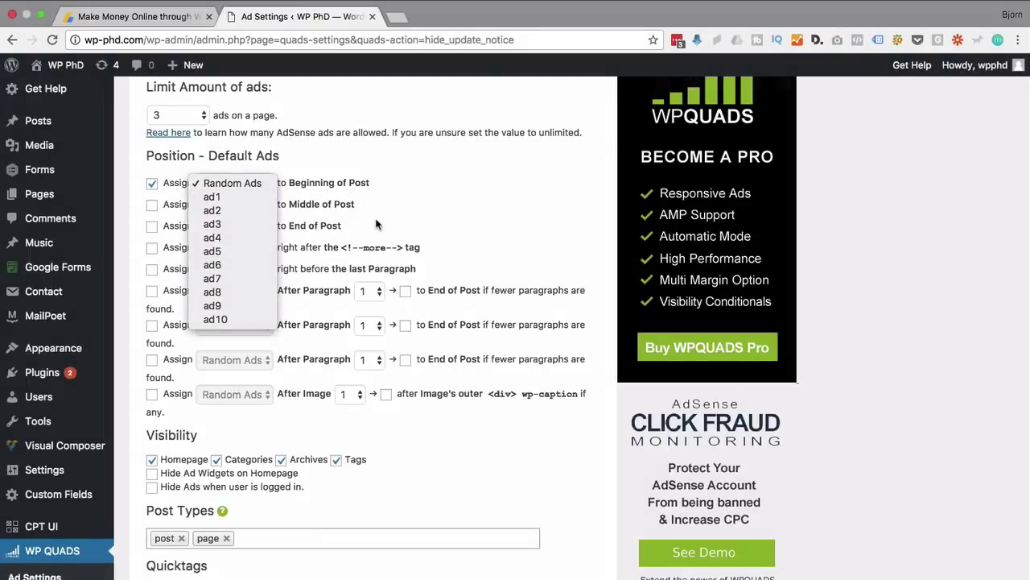
left_click(376, 224)
scroll(375, 225, "up", 5)
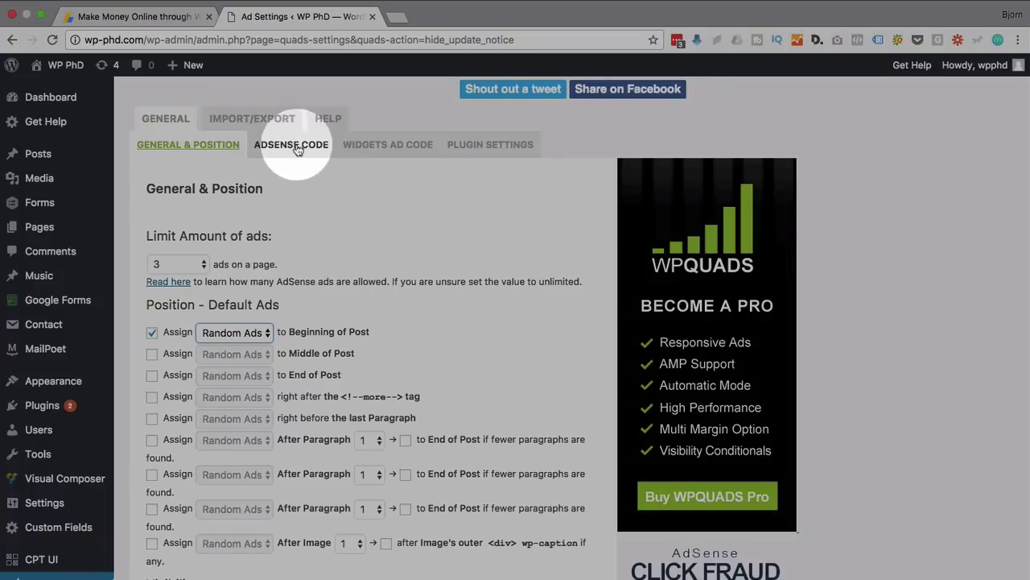
left_click(241, 333)
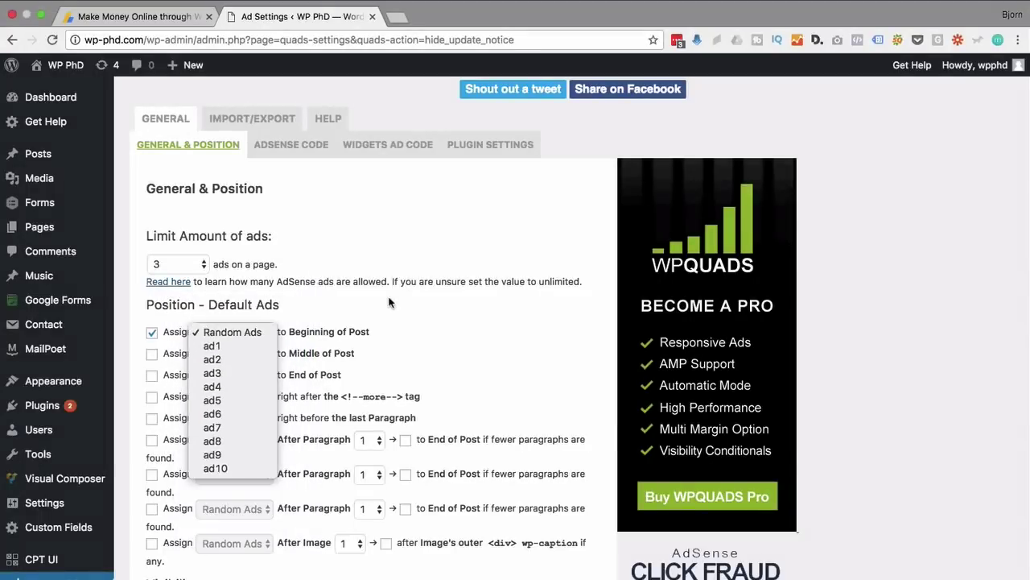
left_click(392, 301)
scroll(391, 301, "down", 2)
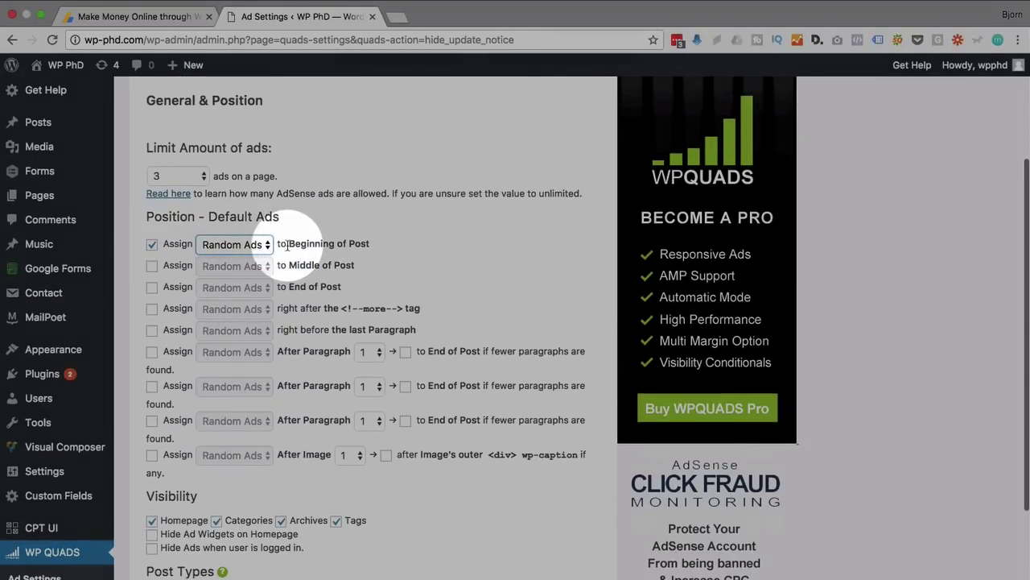
left_click(260, 244)
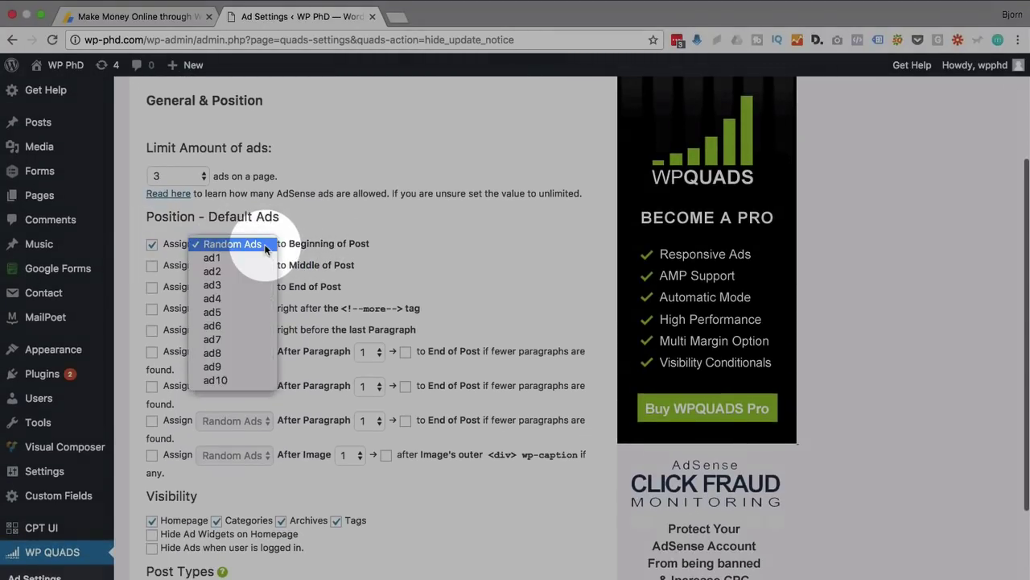
left_click(277, 241)
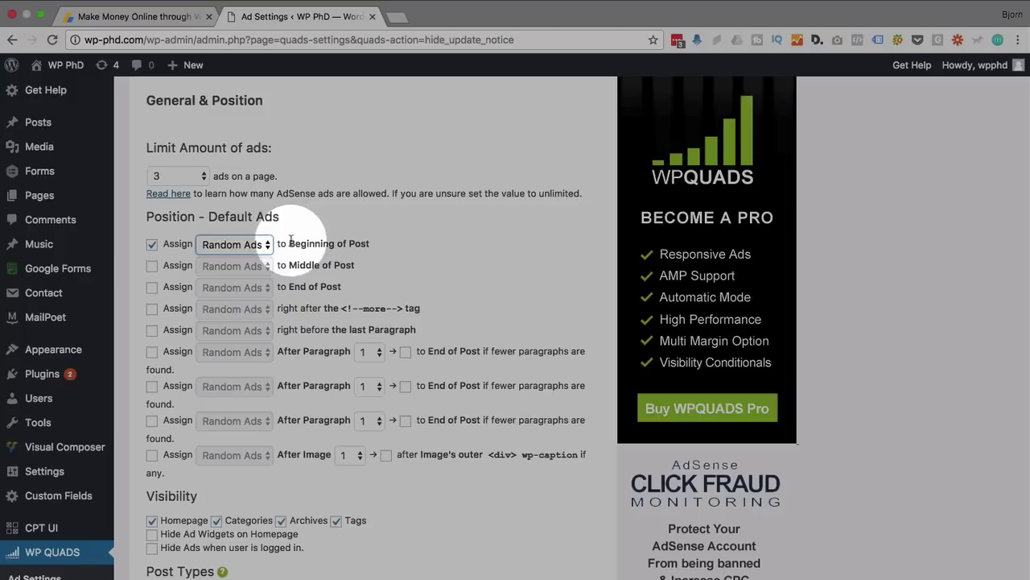
left_click_drag(287, 243, 385, 244)
left_click(386, 244)
Step: Enable the Middle of Post default ad position and assign ad4 to it
left_click(152, 265)
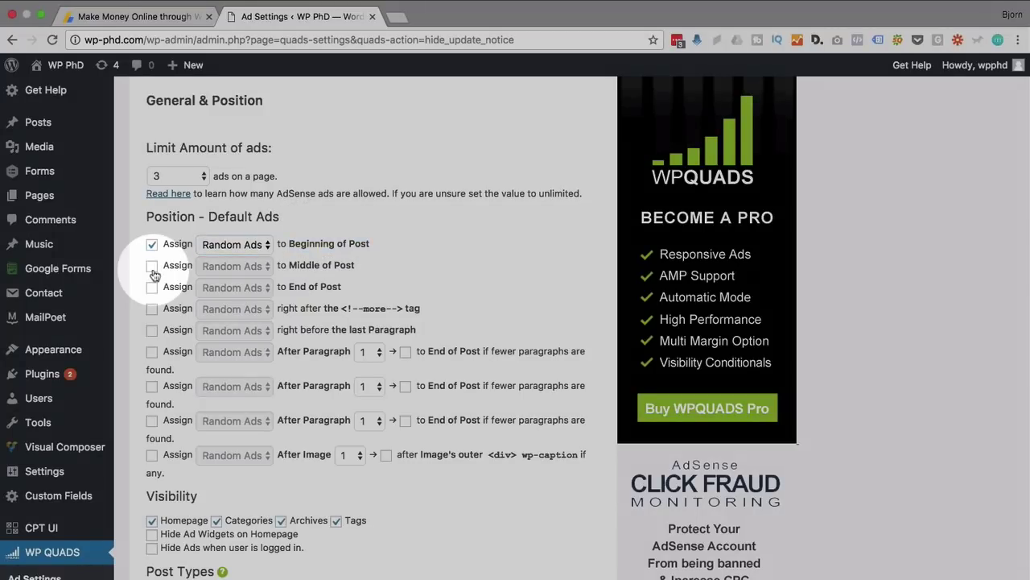
left_click(232, 267)
left_click(245, 323)
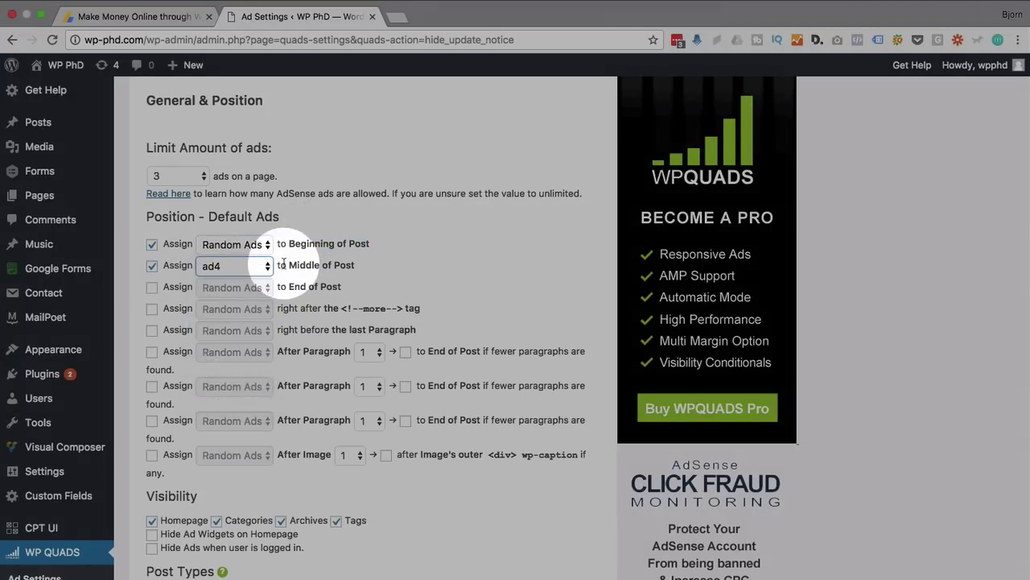
left_click_drag(289, 265, 370, 261)
left_click(371, 262)
scroll(370, 262, "down", 1)
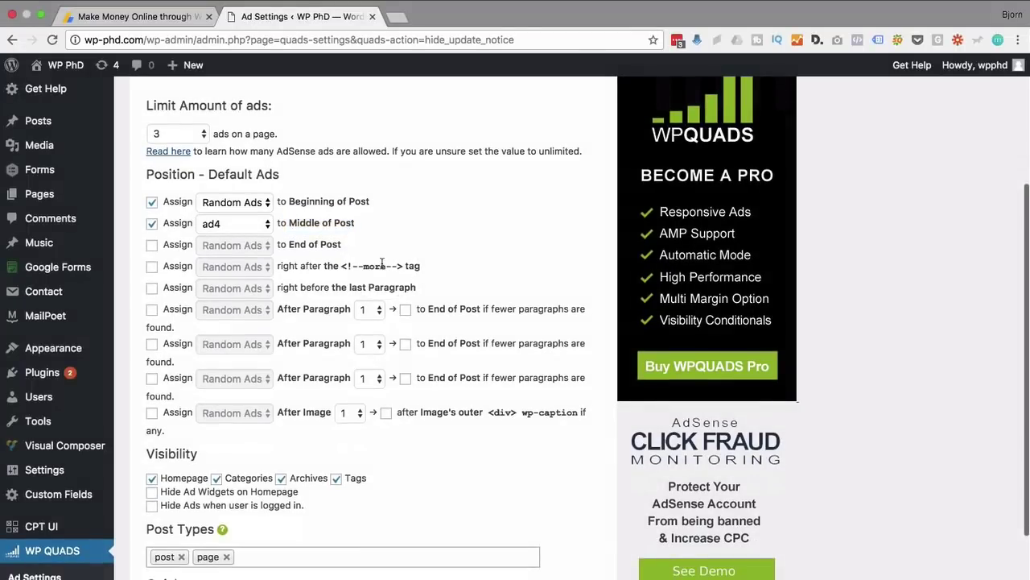
Step: Try out the End of Post, after the more tag, and before the last paragraph ad positions, disabling each one again
left_click(152, 246)
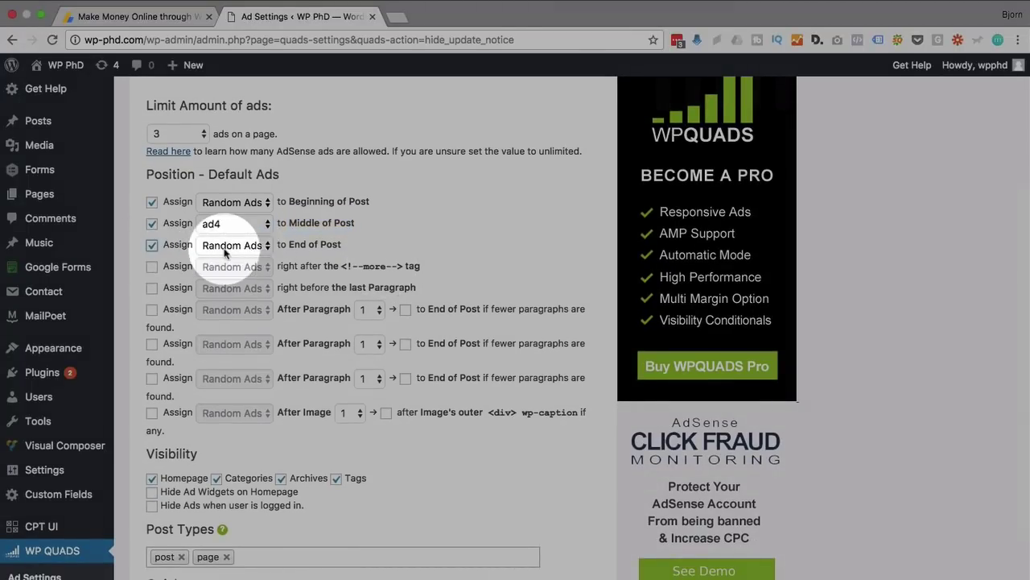
scroll(392, 223, "down", 1)
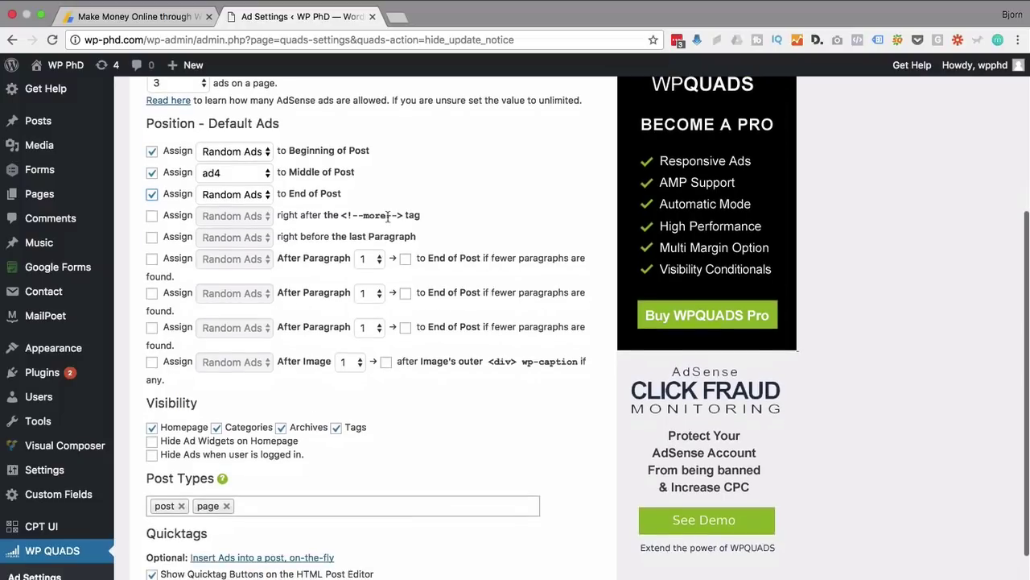
left_click(153, 195)
left_click(152, 216)
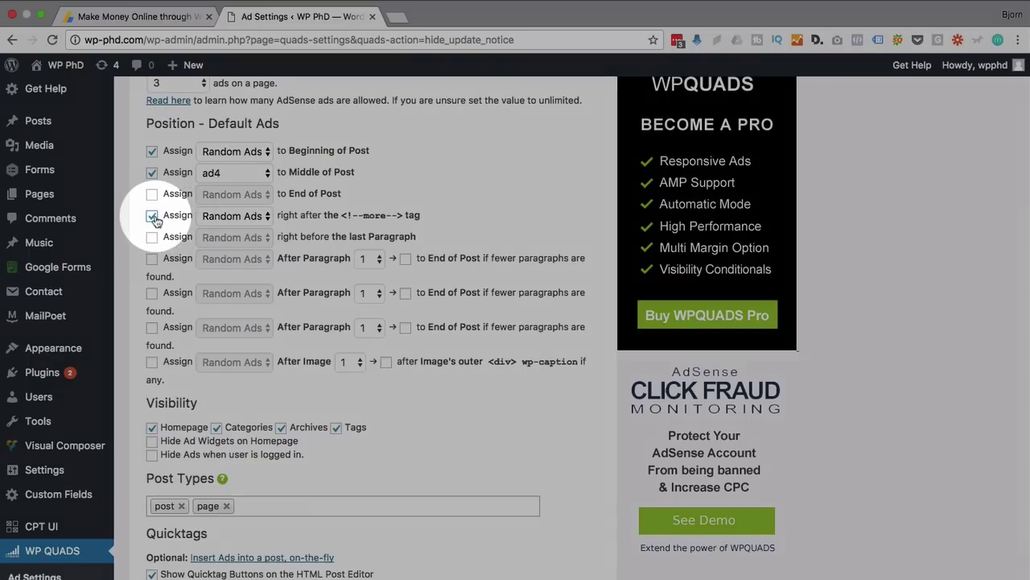
left_click(152, 216)
left_click(152, 238)
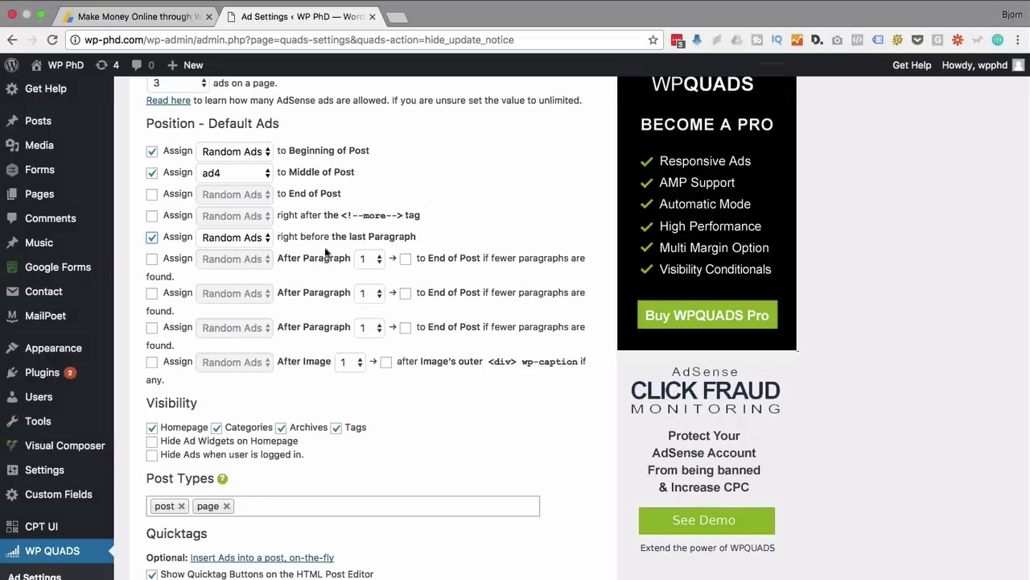
scroll(140, 266, "down", 1)
left_click(152, 238)
Step: Enable the first After Paragraph position with ad6 after paragraph 50, falling back to End of Post if fewer paragraphs are found
left_click(153, 259)
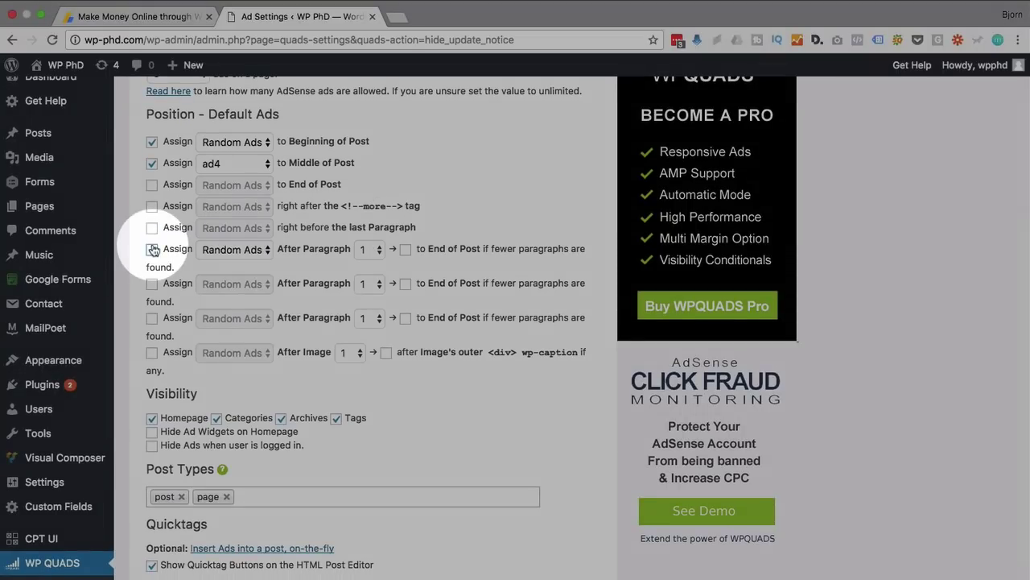
left_click(372, 250)
scroll(382, 490, "down", 5)
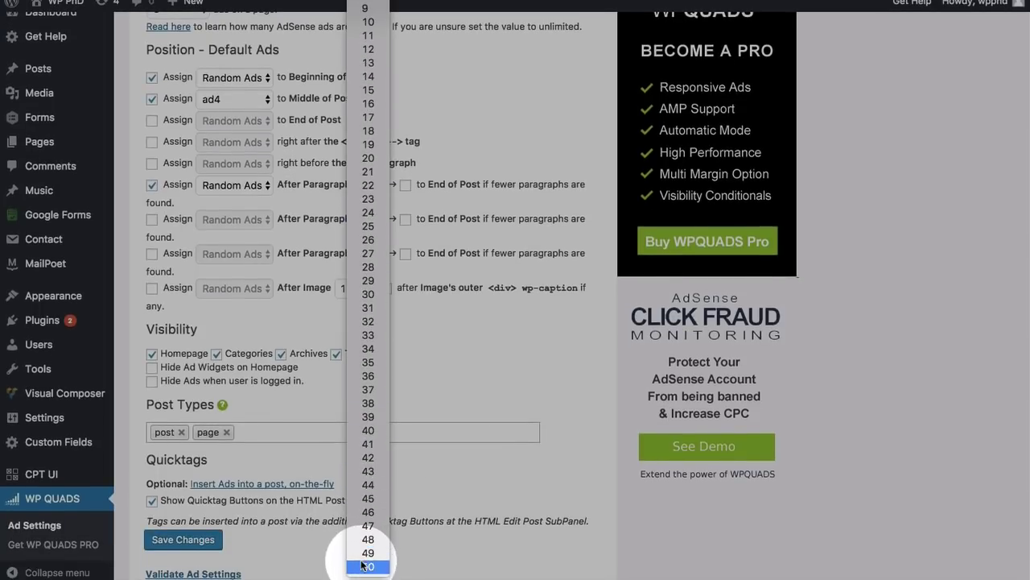
left_click(362, 566)
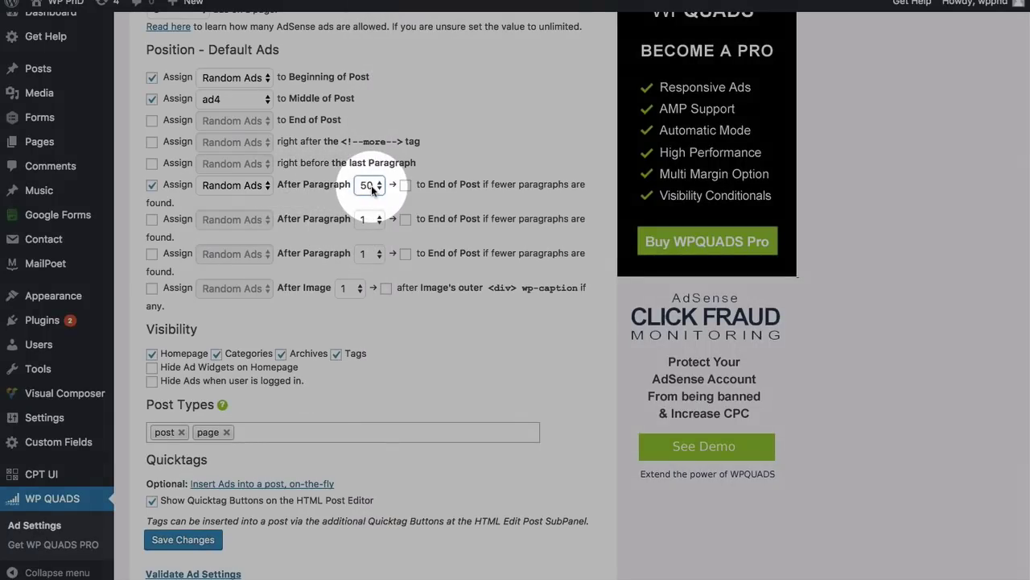
left_click(240, 185)
left_click(239, 270)
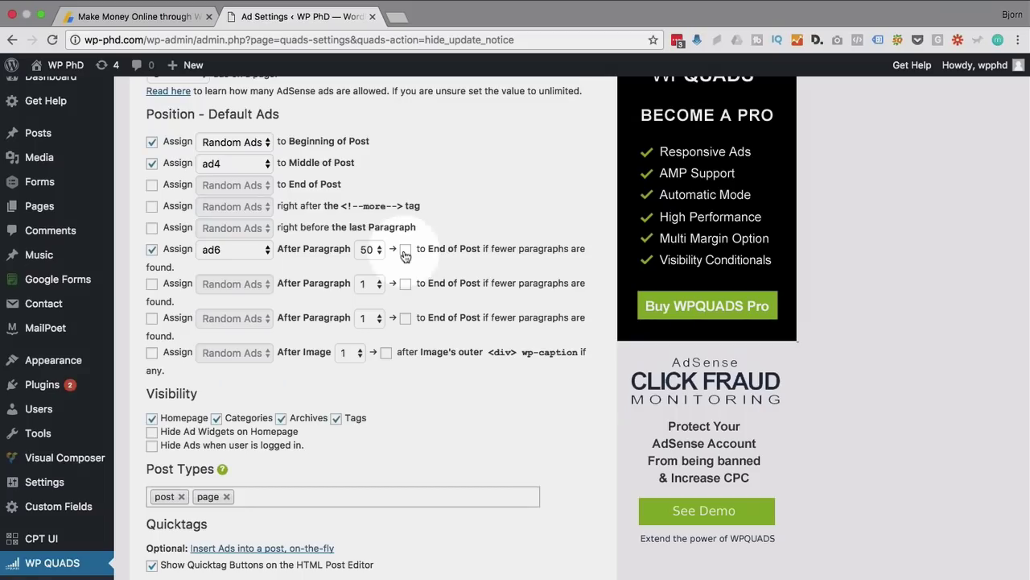
left_click(405, 185)
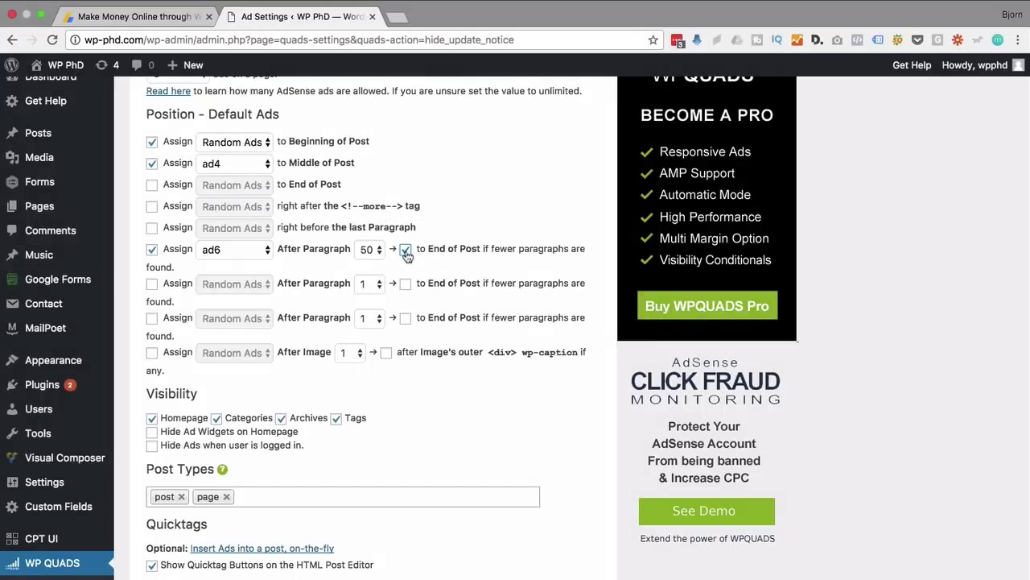
Step: Enable the second and third After Paragraph ad positions with Random Ads
left_click(152, 284)
left_click(152, 318)
left_click(152, 284)
left_click(152, 318)
left_click(151, 283)
left_click(152, 318)
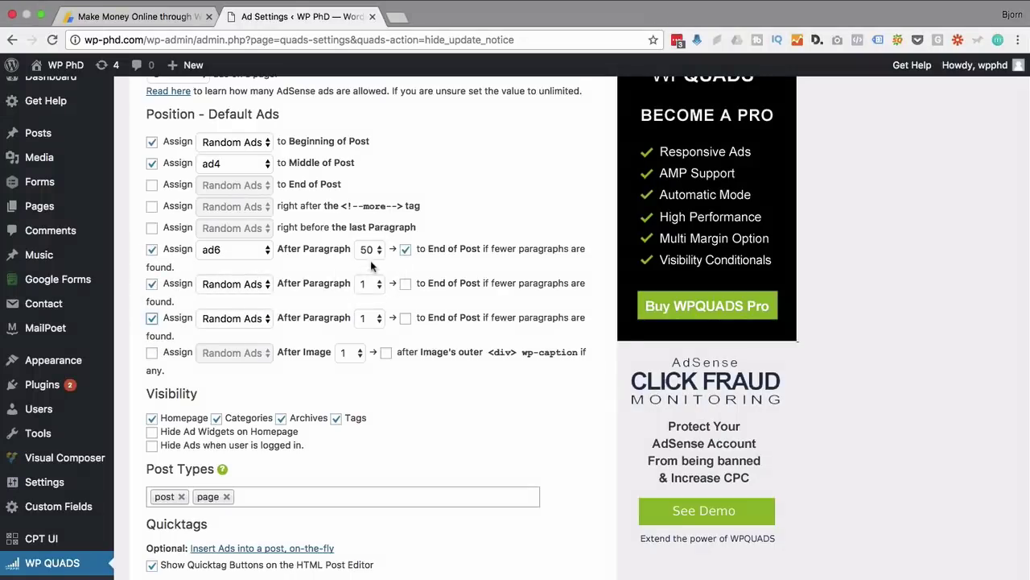
Step: Set the three After Paragraph positions to paragraphs 7, 16 and 35
left_click(372, 250)
scroll(375, 213, "up", 10)
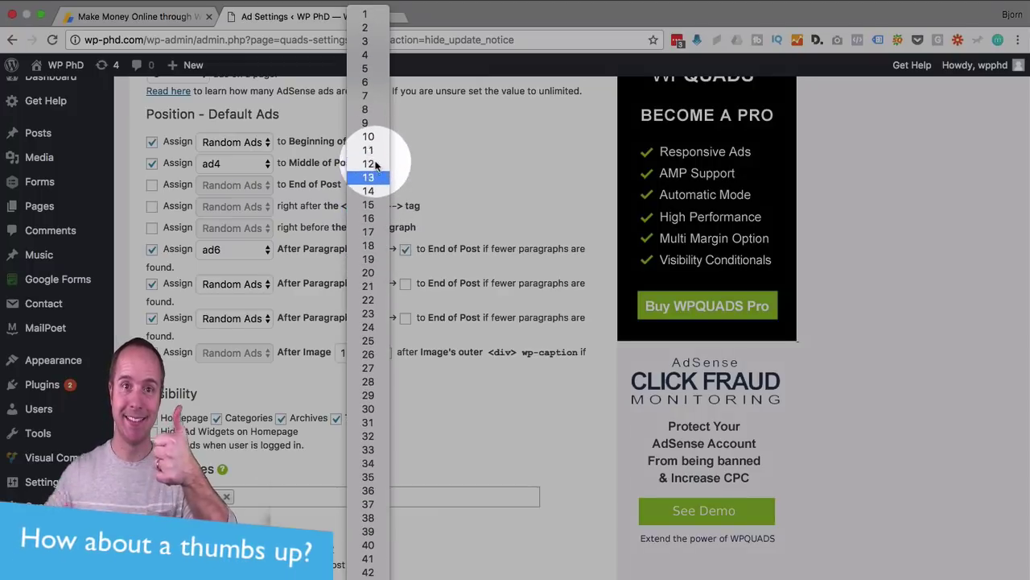
left_click(370, 101)
left_click(369, 283)
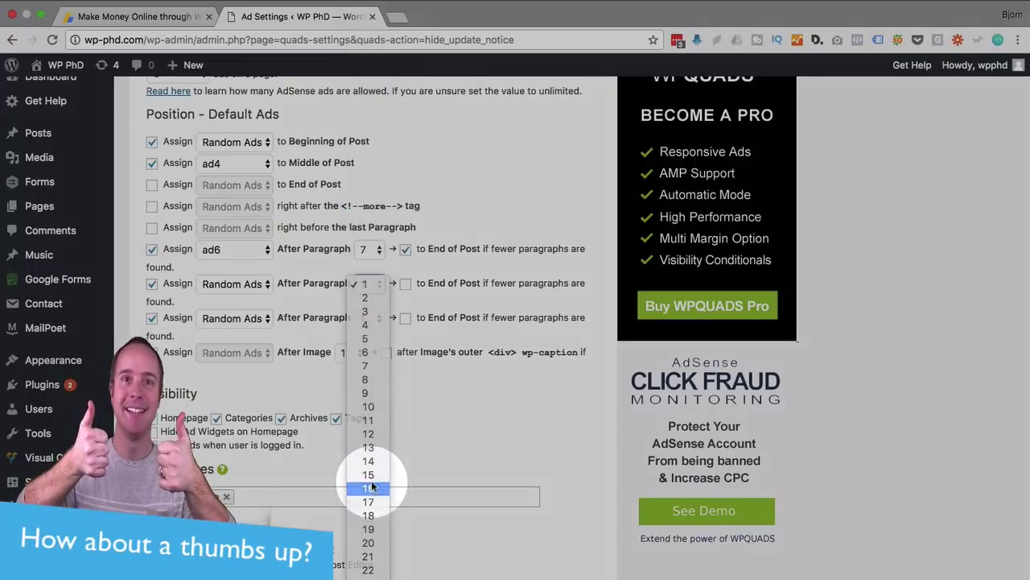
left_click(368, 486)
left_click(369, 318)
scroll(368, 426, "down", 10)
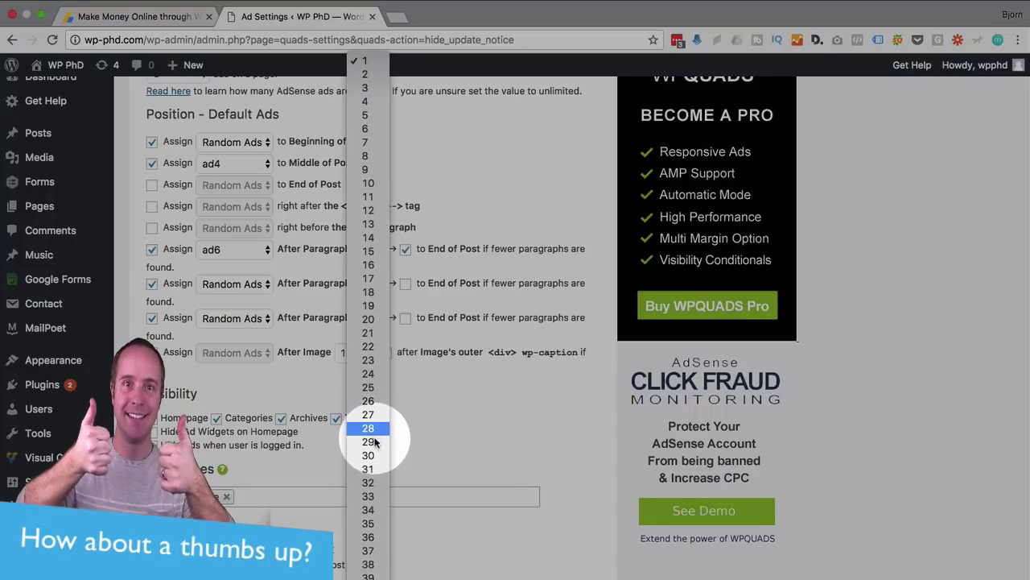
left_click(371, 522)
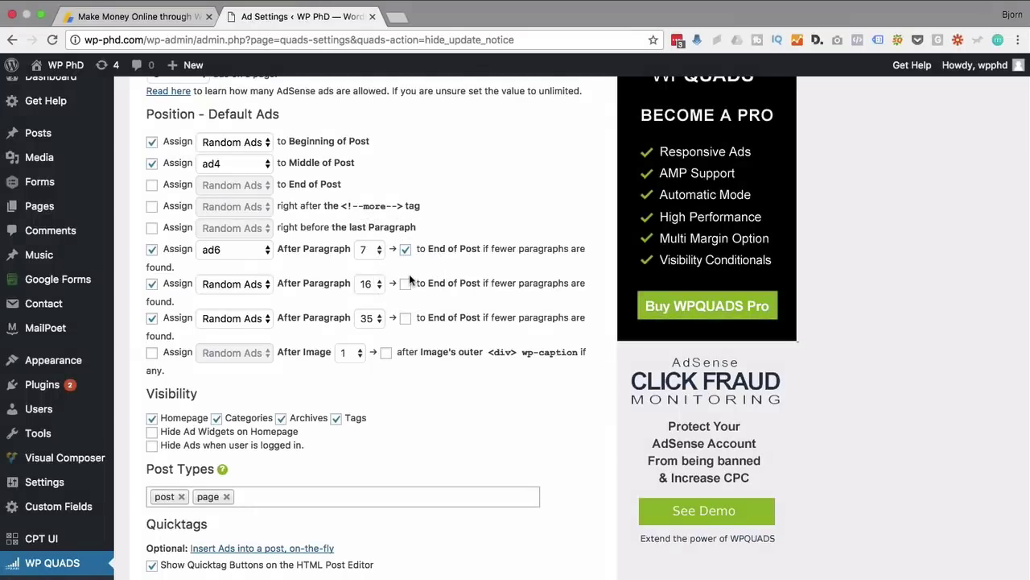
Step: Enable the After Image 1 position with Random Ads and turn off hiding ads when the user is logged in
left_click(152, 353)
left_click(267, 353)
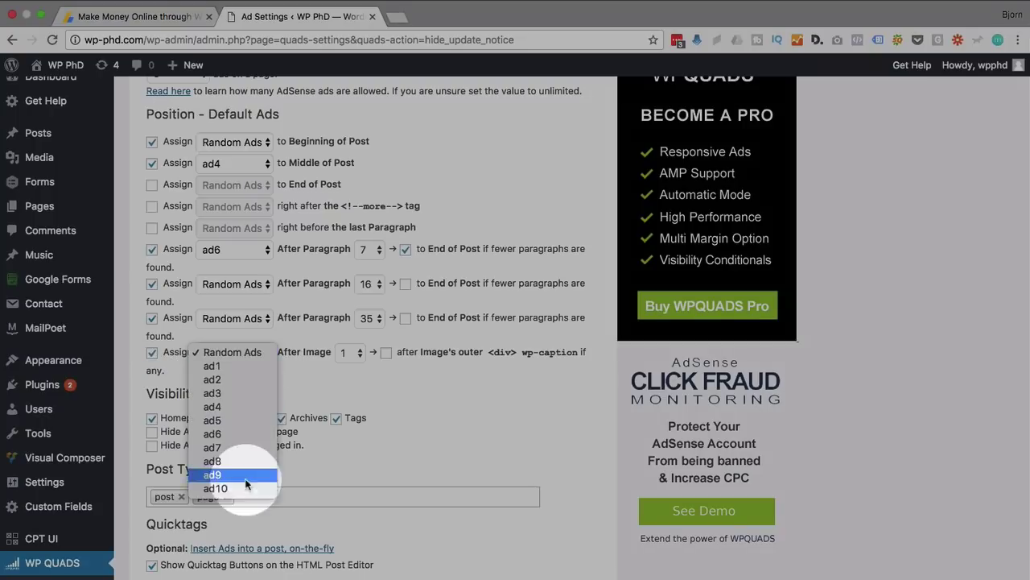
left_click(356, 377)
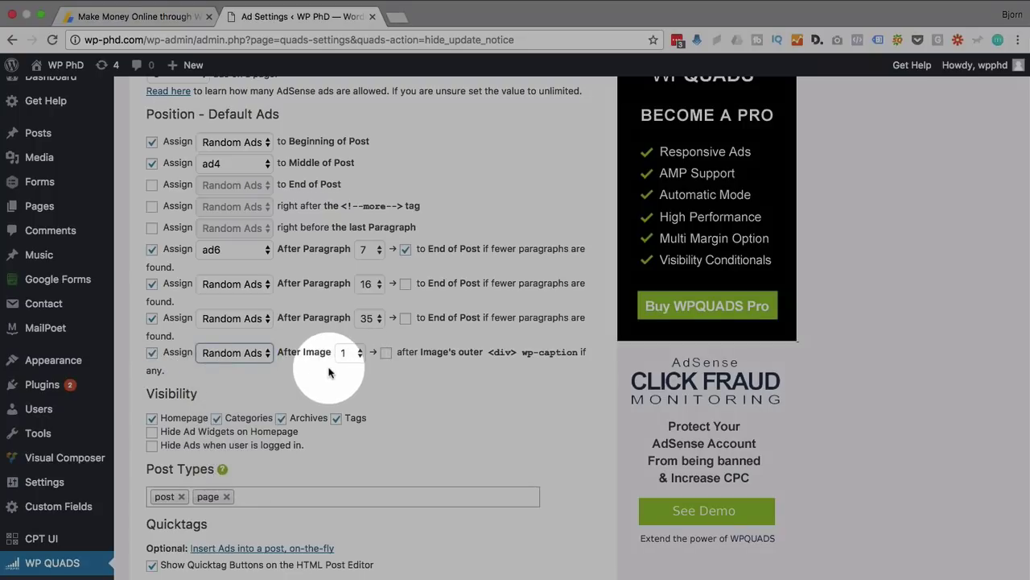
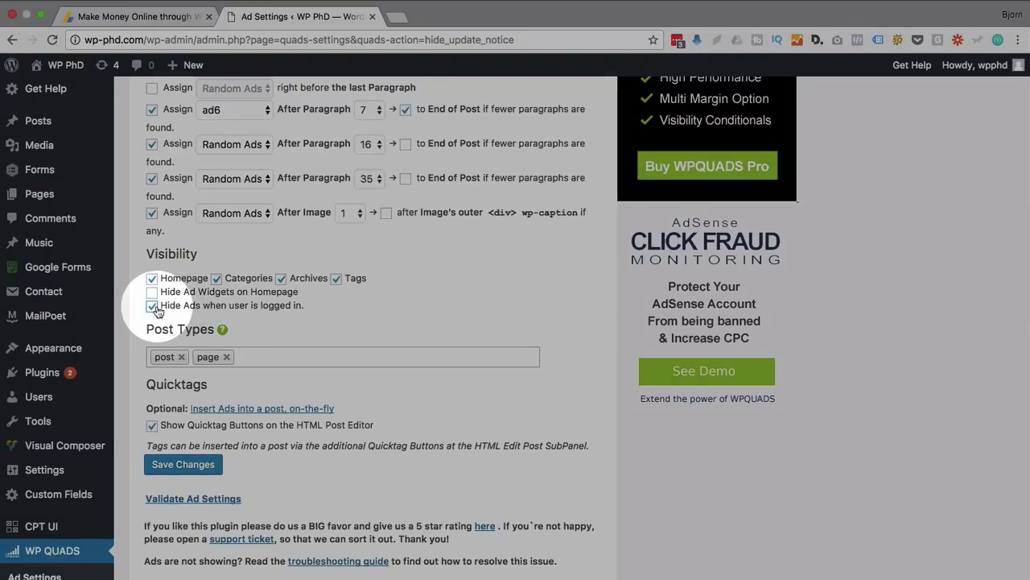
left_click(151, 306)
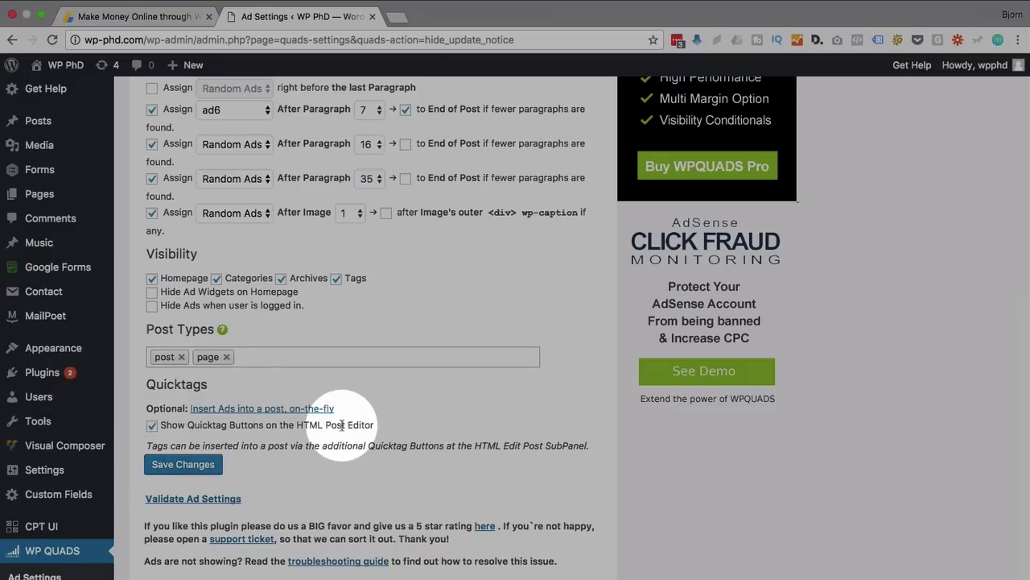
Step: Open the Add New Page editor in a separate browser tab and insert the RndAds quicktag into the page content
mouse_move(40, 194)
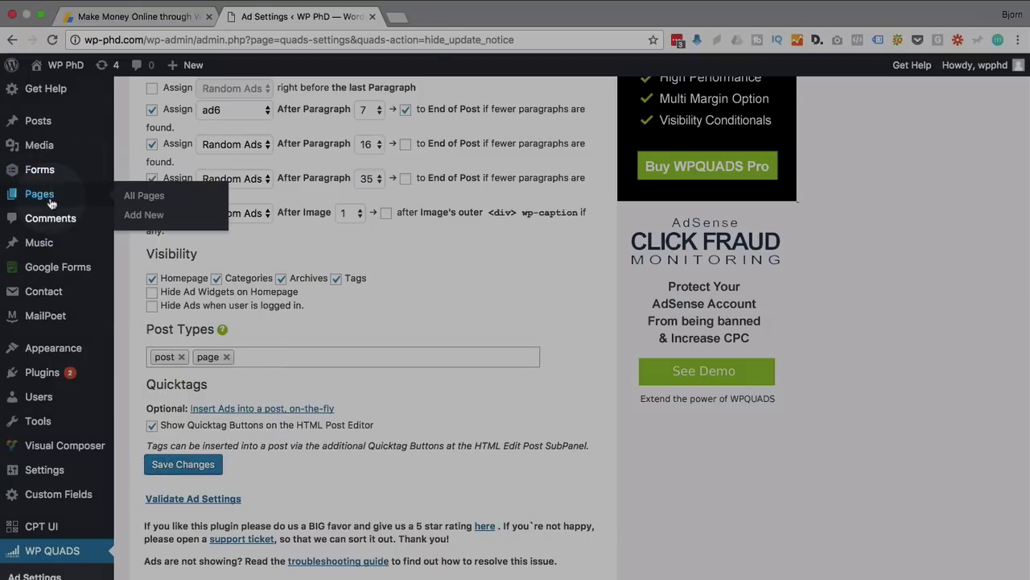
left_click(155, 217, "super")
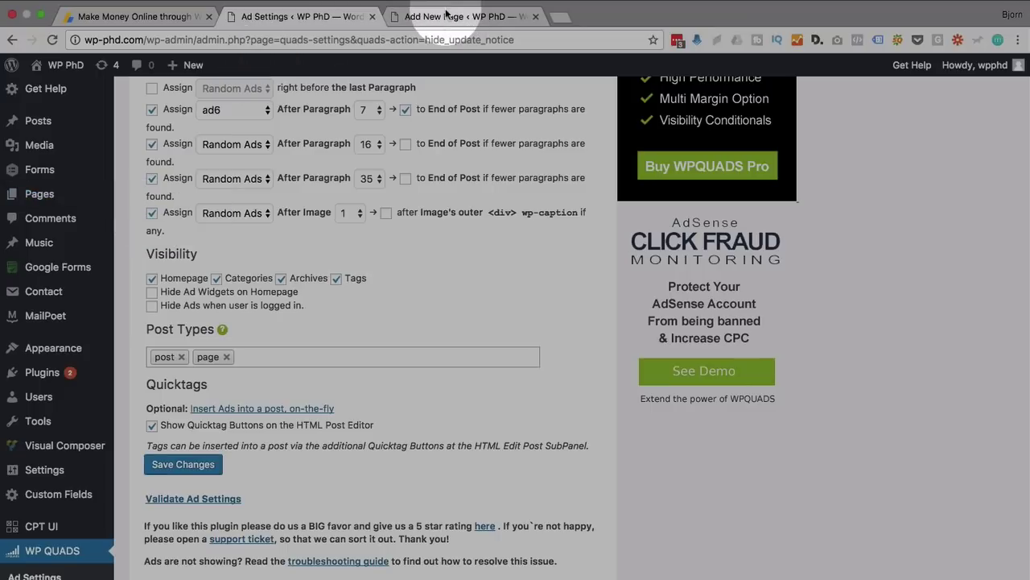
left_click(447, 16)
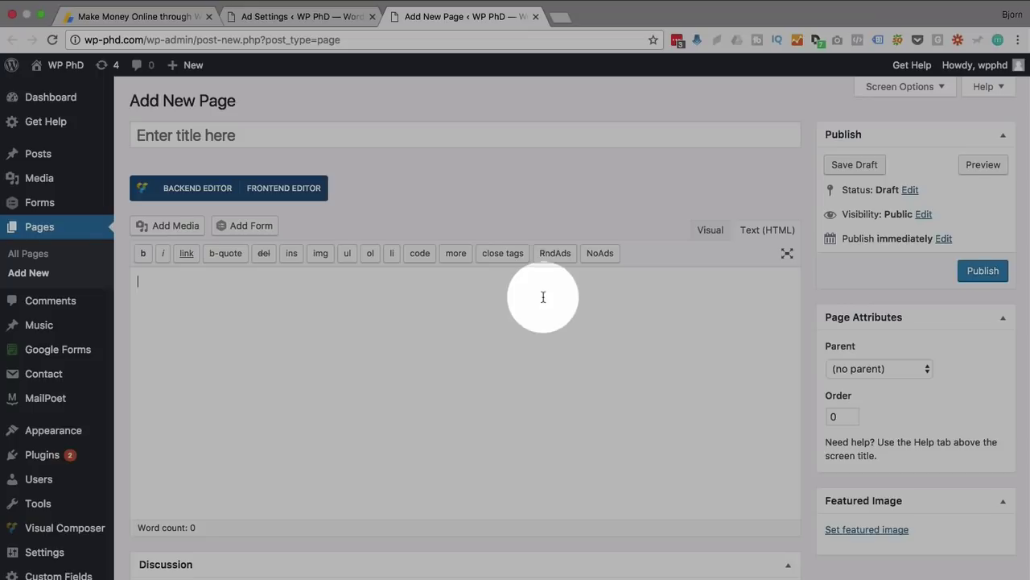
left_click(435, 295)
left_click(542, 259)
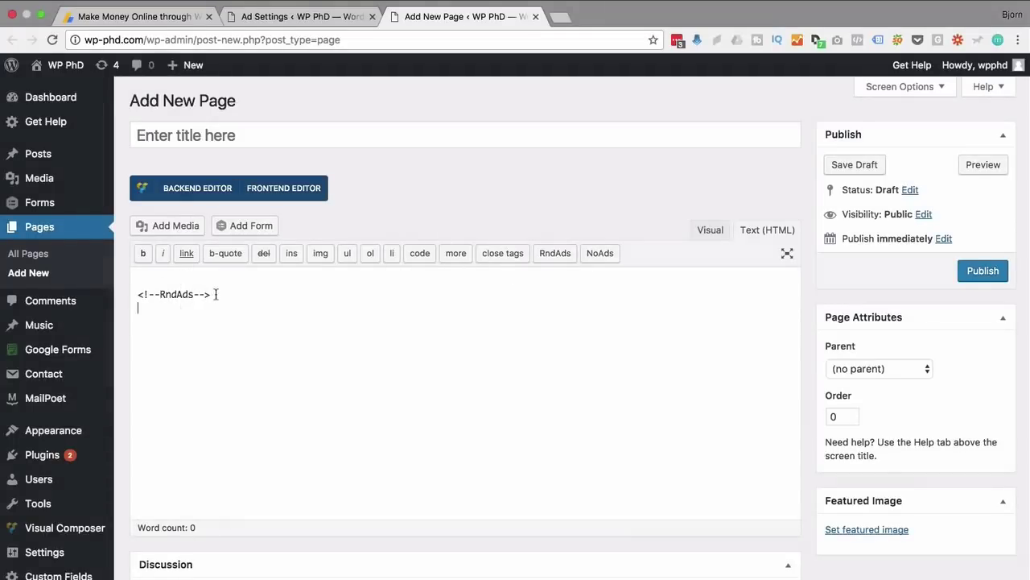
left_click_drag(139, 295, 239, 299)
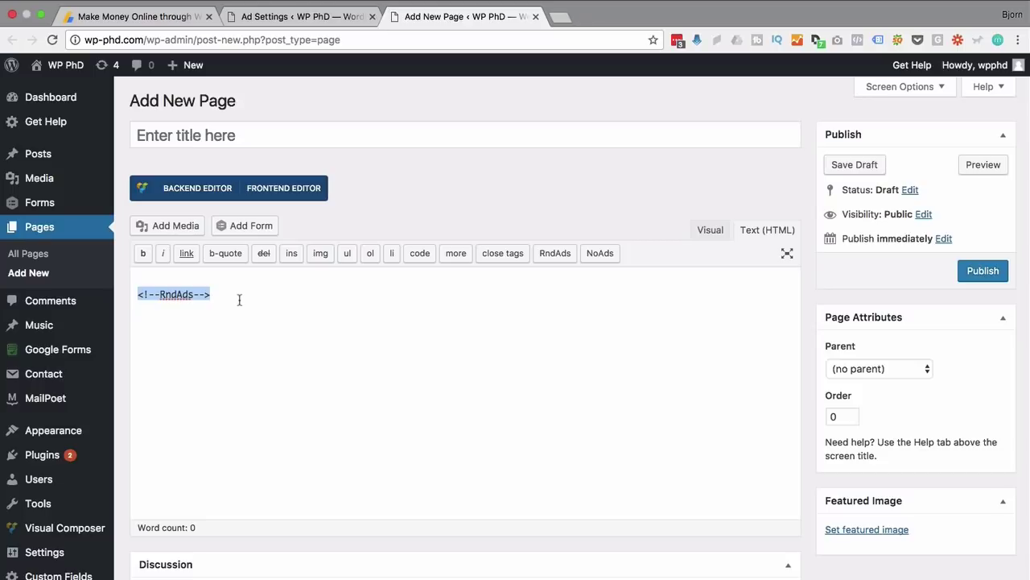
Step: Add "asdlkjfwoiefnsdkfs" above the RndAds tag and "joifwenfodsklf" below it, and insert the NoAds quicktag at the end of the page content
left_click(206, 275)
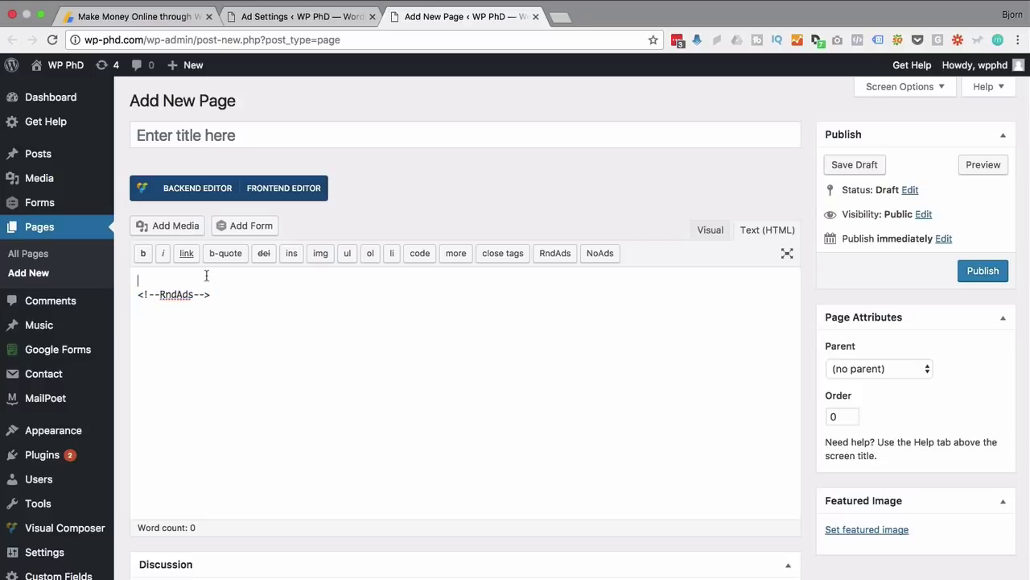
type("asdlkjfwoiefnsdkfs")
key("Return")
left_click(217, 316)
key("Return")
type("joifwenfodsklf")
key("Return")
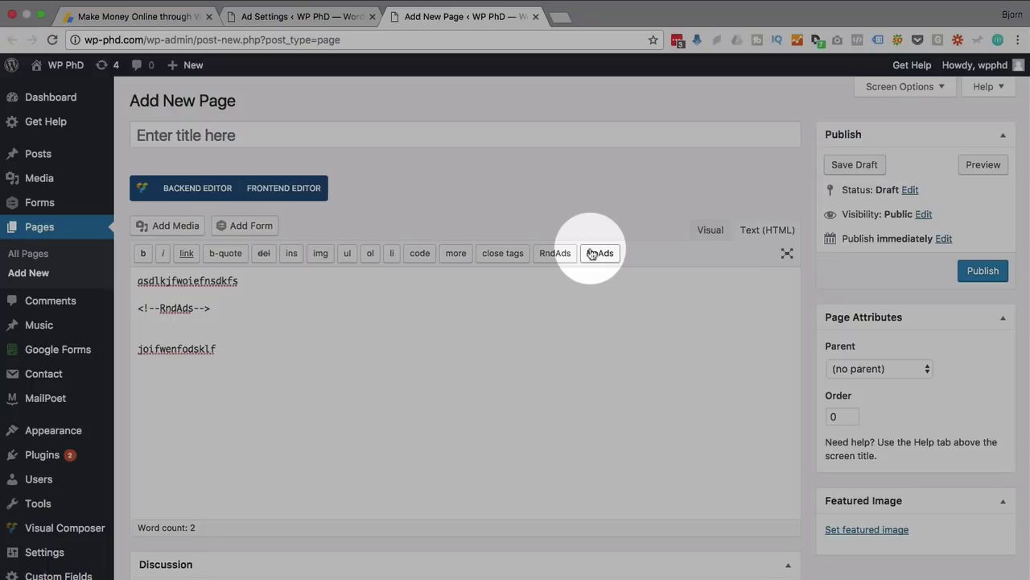
left_click(600, 252)
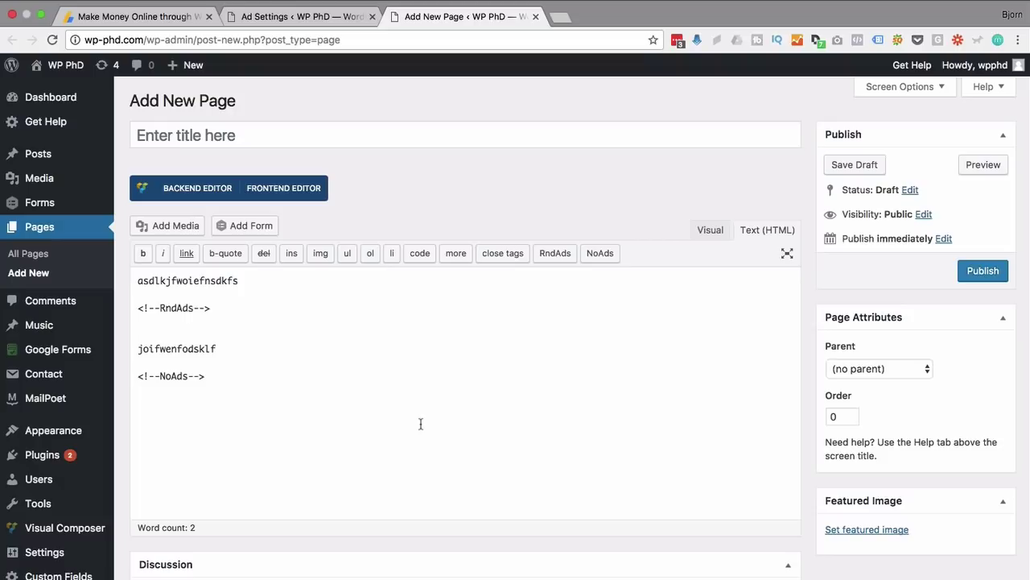
left_click_drag(217, 375, 127, 373)
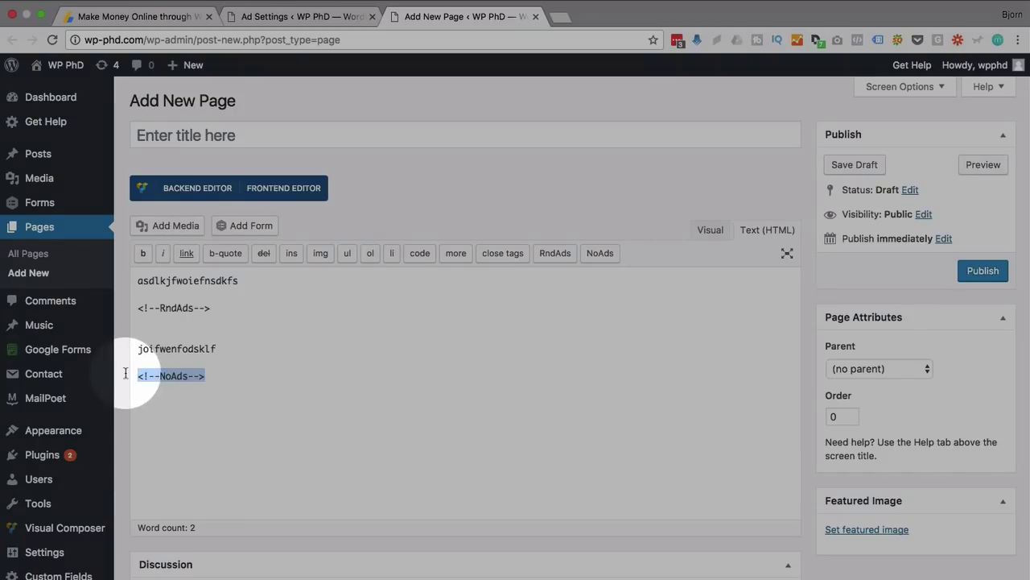
left_click(217, 306)
left_click_drag(217, 307, 136, 306)
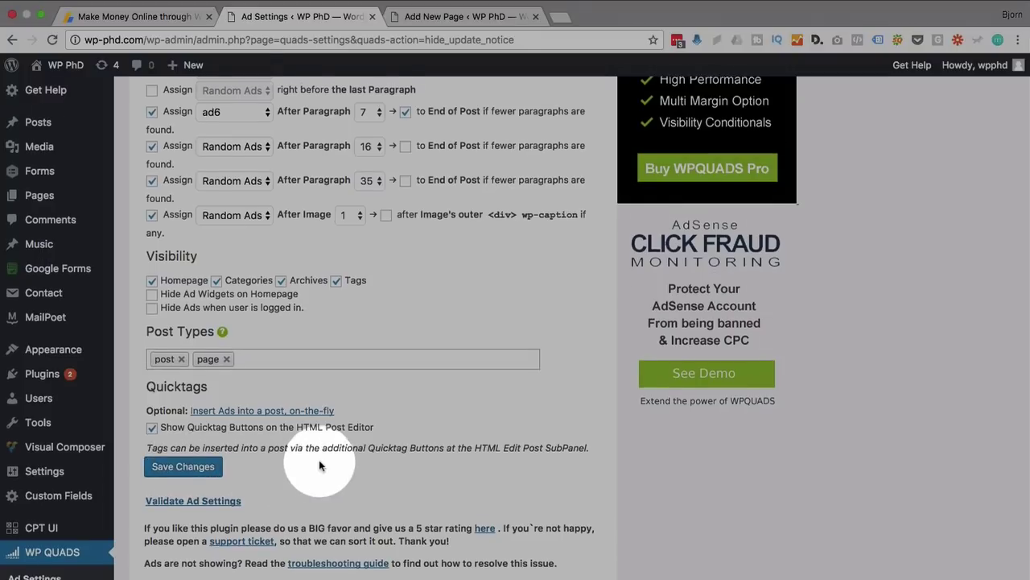
Step: Return to the Ad Settings page and review the Plugin Settings for load priority, menu button, uninstall data and debug mode
scroll(318, 465, "up", 15)
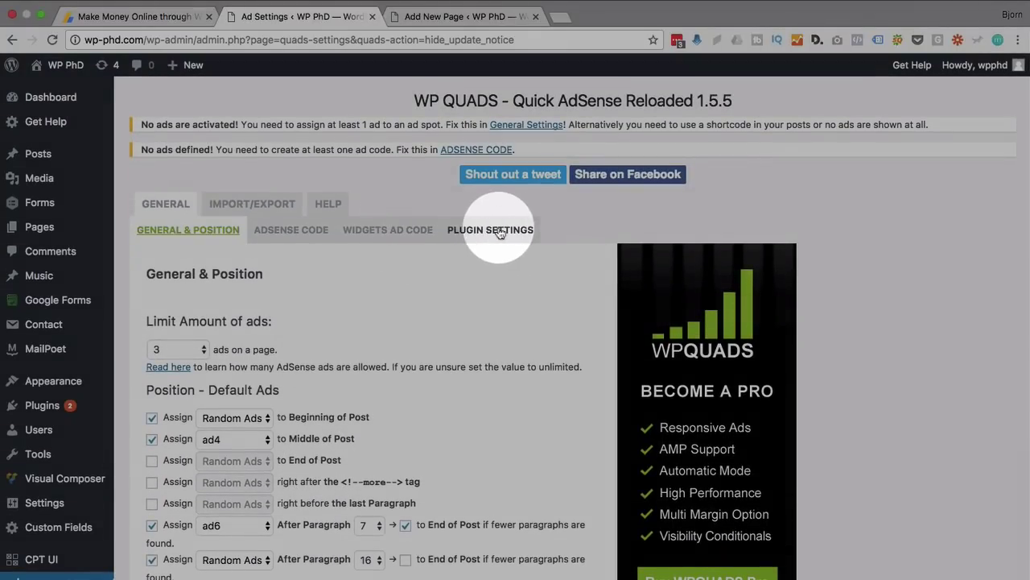
left_click(499, 232)
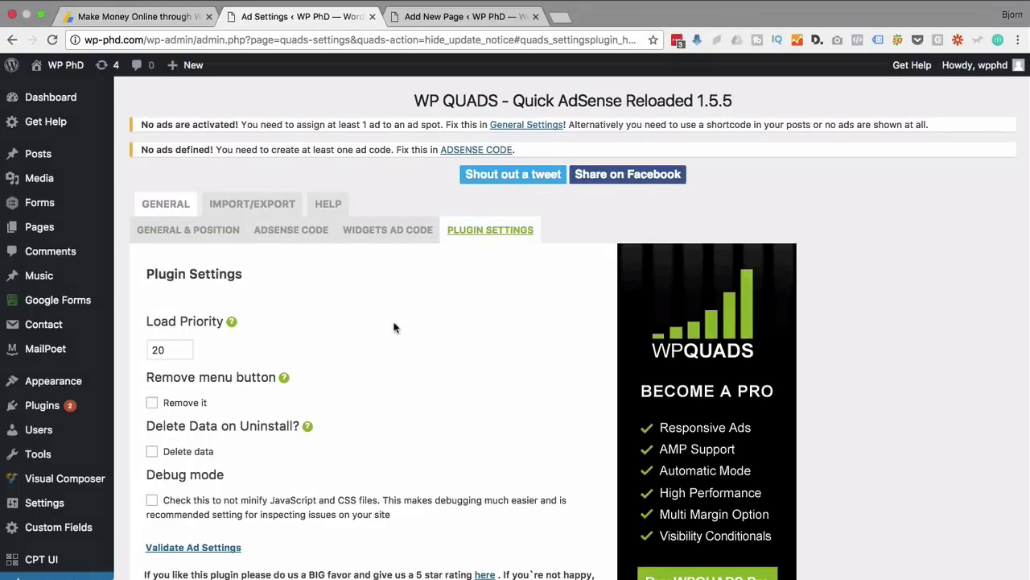
scroll(258, 352, "down", 2)
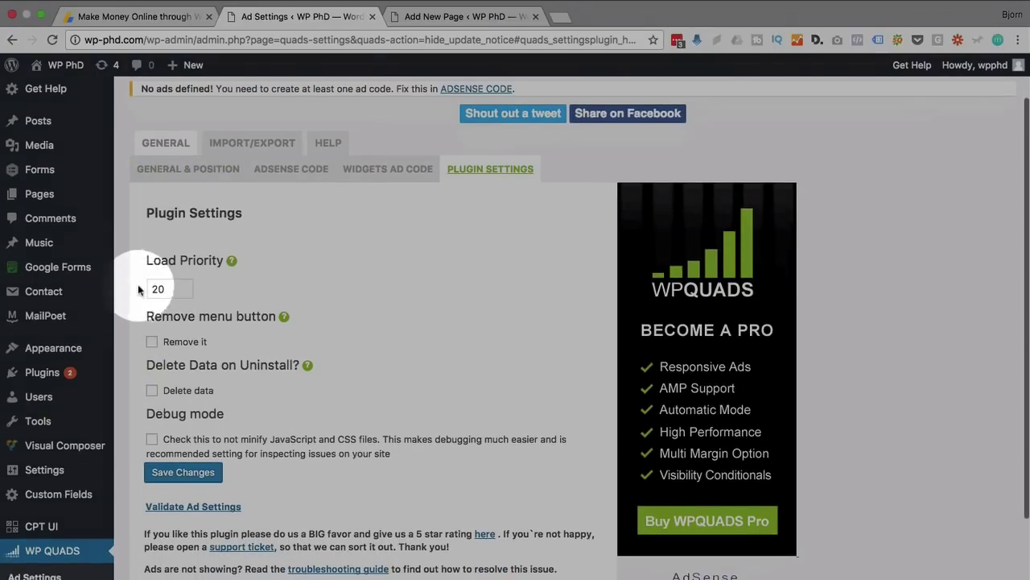
scroll(256, 278, "down", 2)
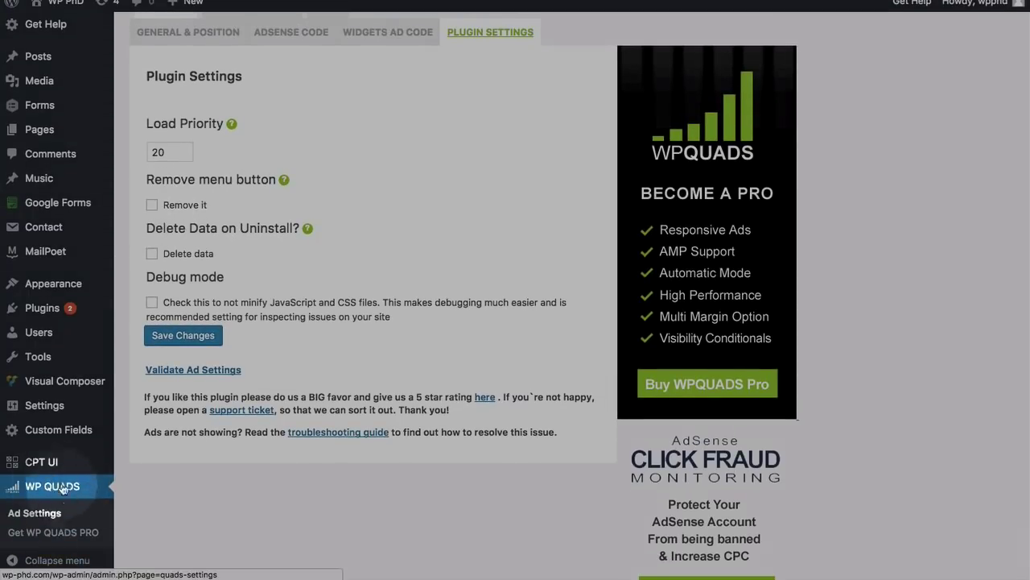
mouse_move(46, 418)
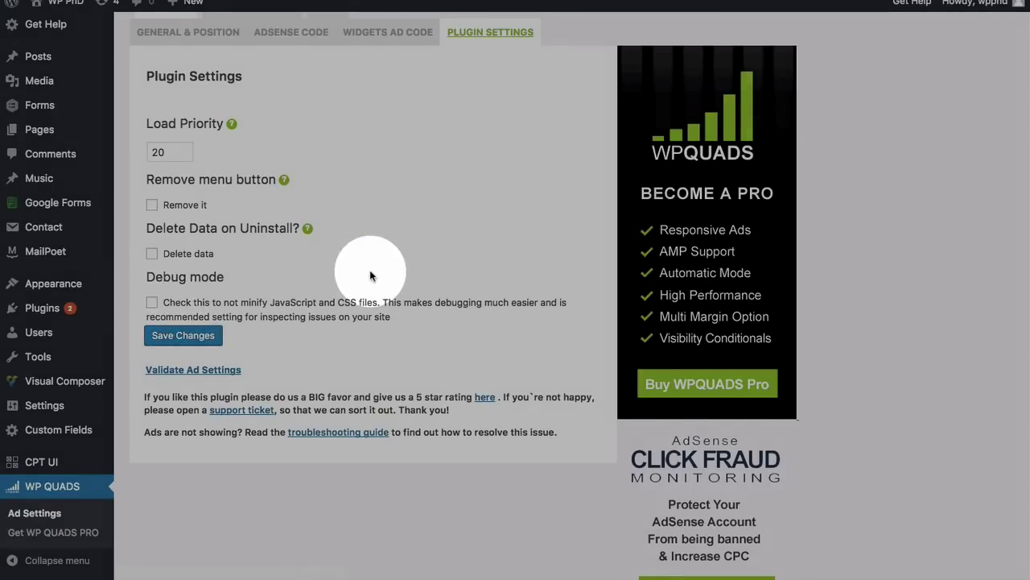
Step: Open the AdSense Code settings, expand Ad 1 and set its ad type to AdSense
scroll(369, 276, "up", 2)
scroll(370, 276, "up", 1)
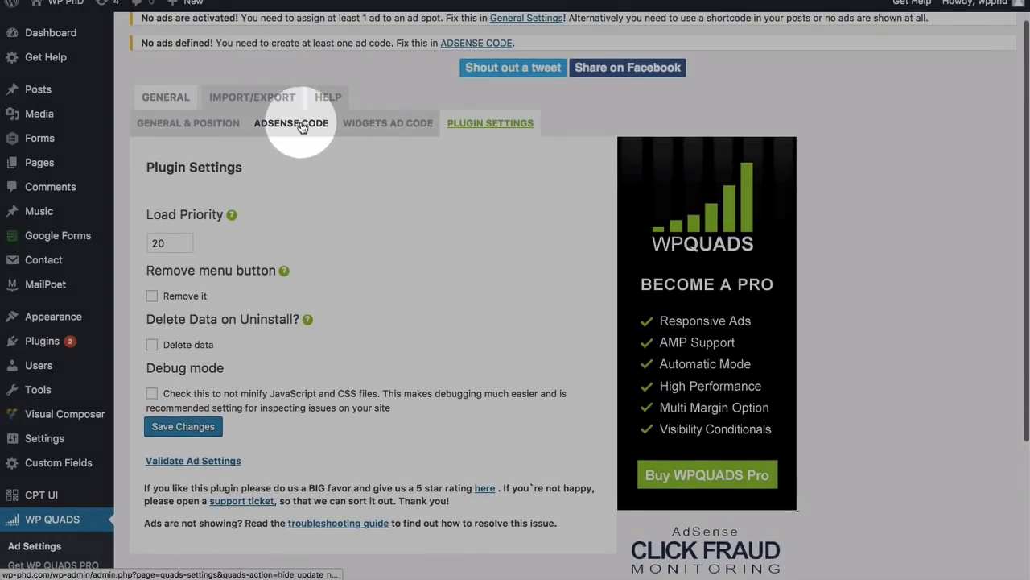
left_click(282, 128)
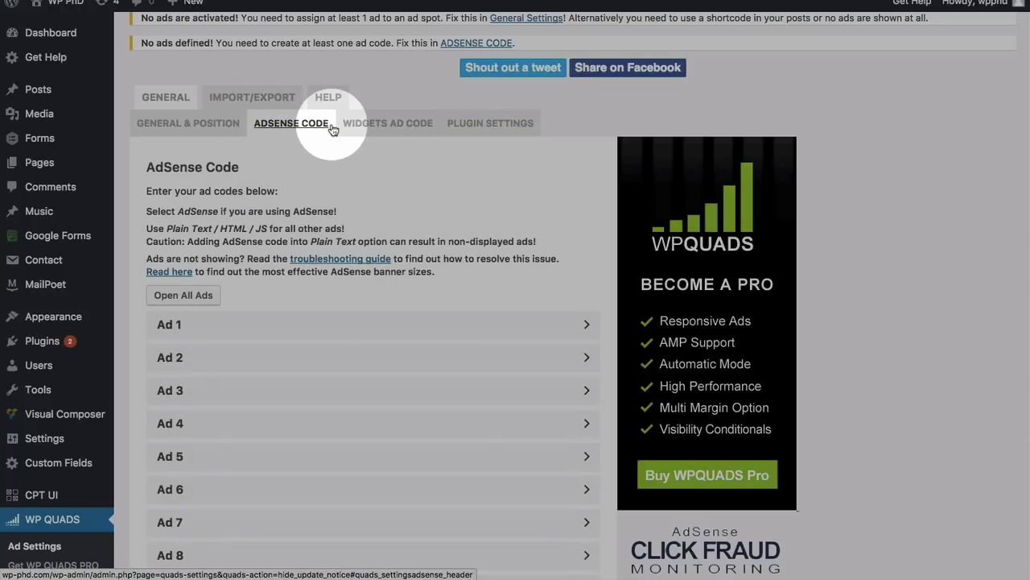
scroll(127, 224, "down", 3)
scroll(126, 224, "down", 1)
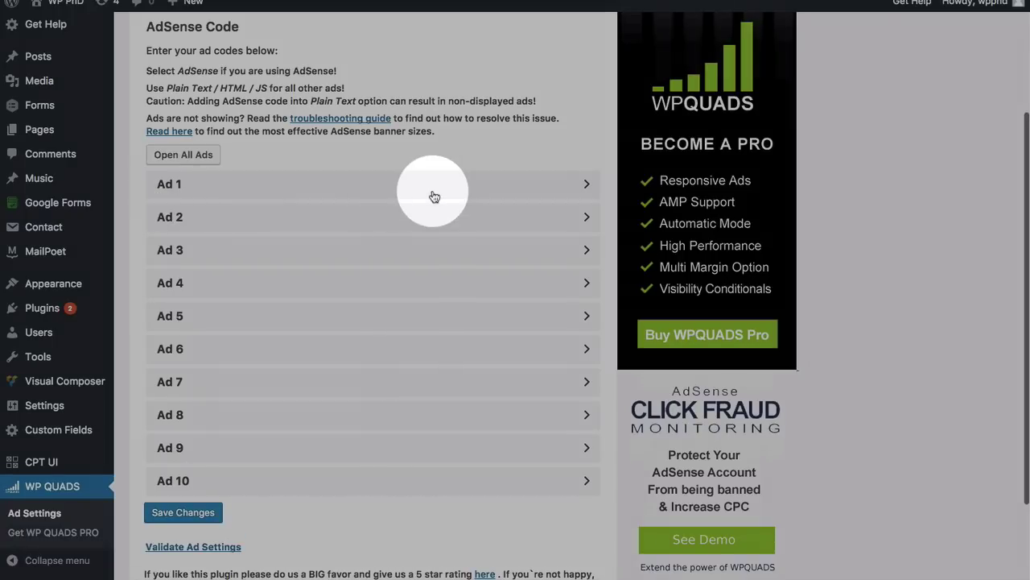
left_click(434, 196)
scroll(131, 227, "down", 2)
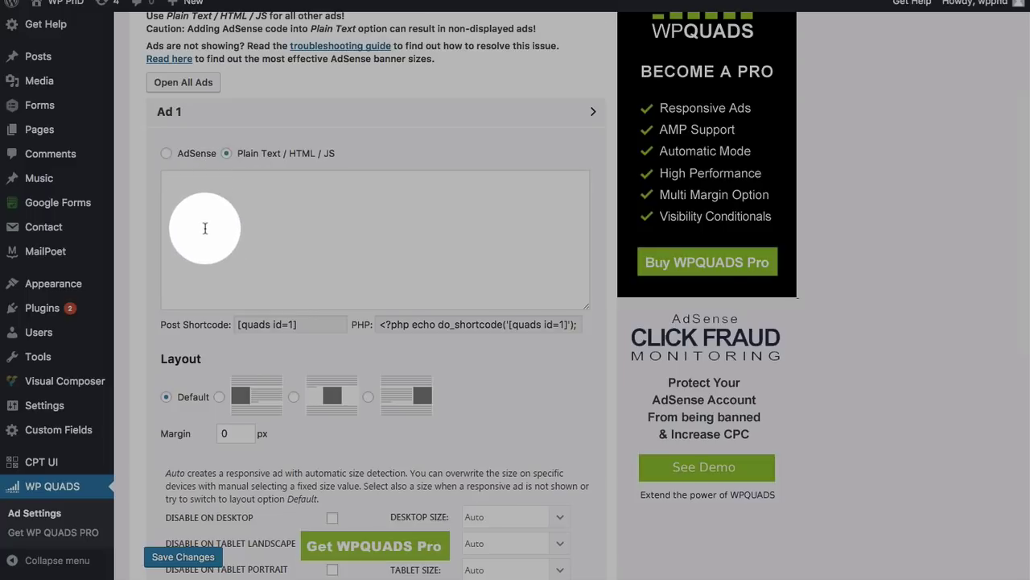
left_click(207, 225)
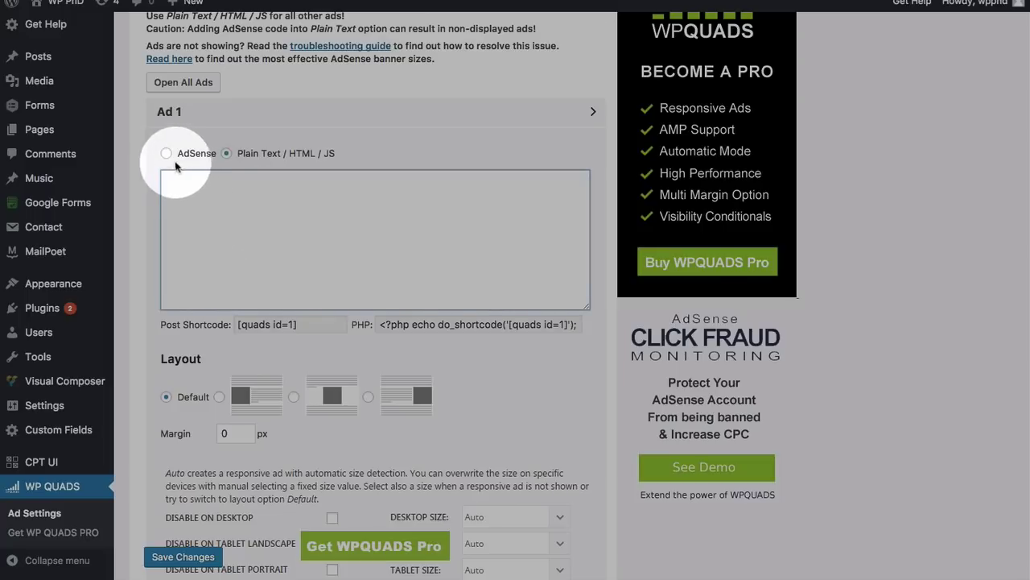
left_click(166, 154)
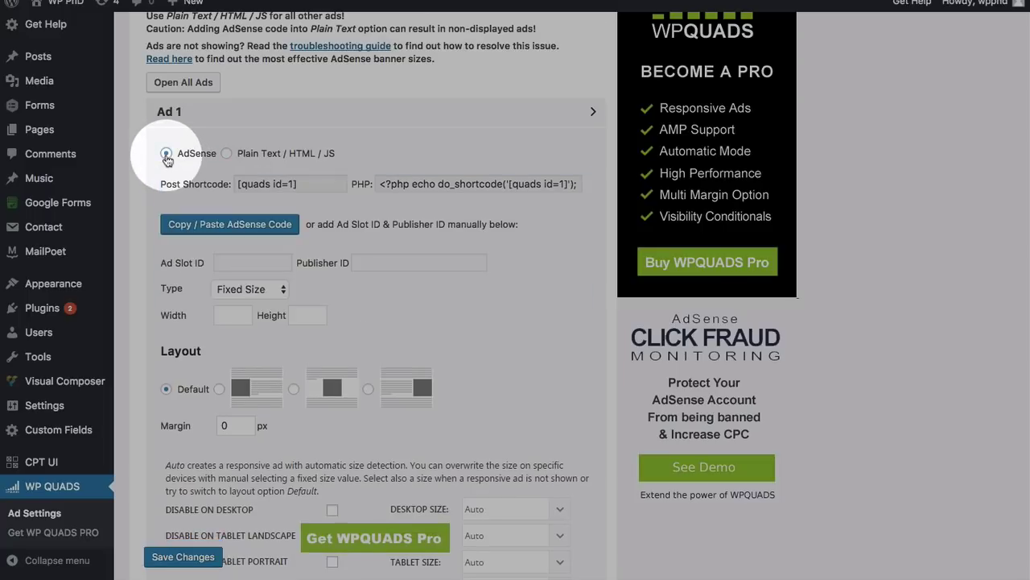
left_click(226, 154)
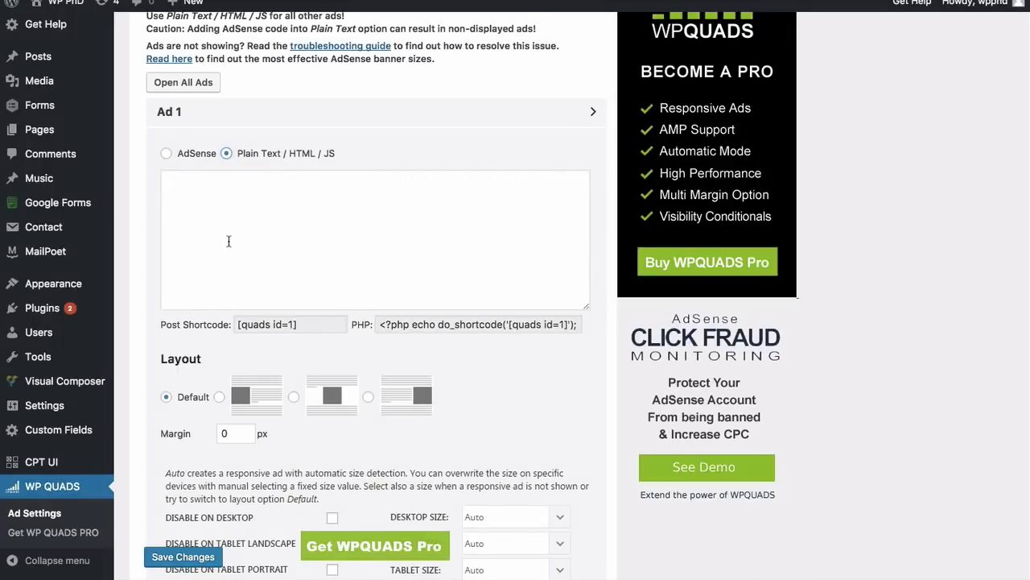
left_click(166, 154)
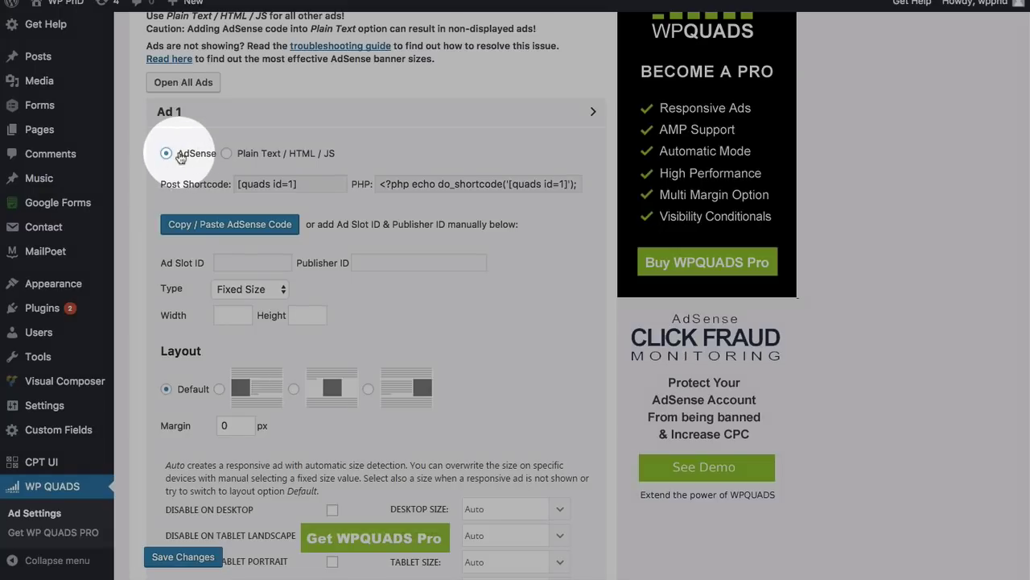
Step: Paste the ad code from the AdSense account into Ad 1 and extract its ad slot and publisher IDs
scroll(165, 173, "down", 1)
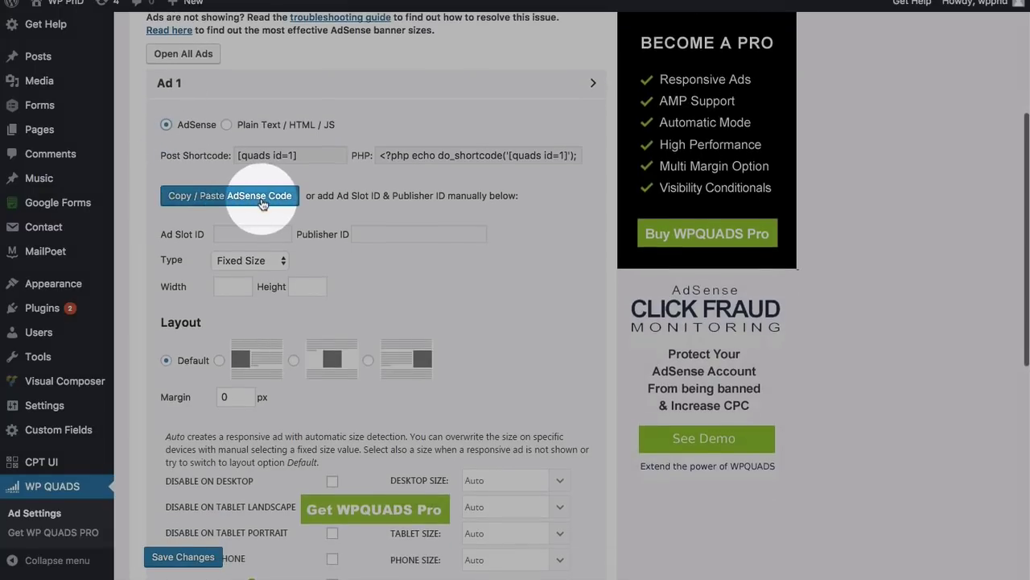
left_click(230, 203)
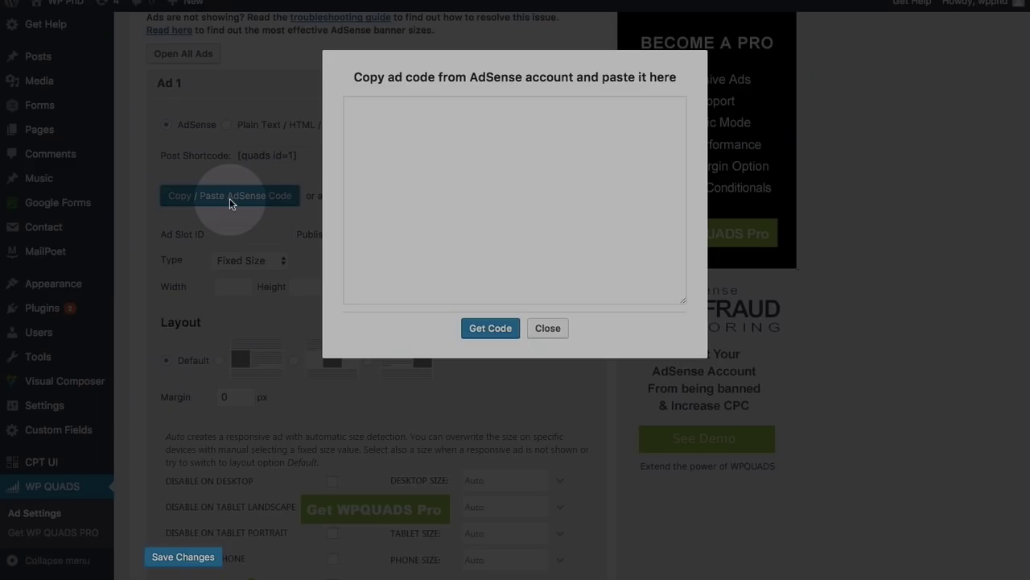
left_click(428, 147)
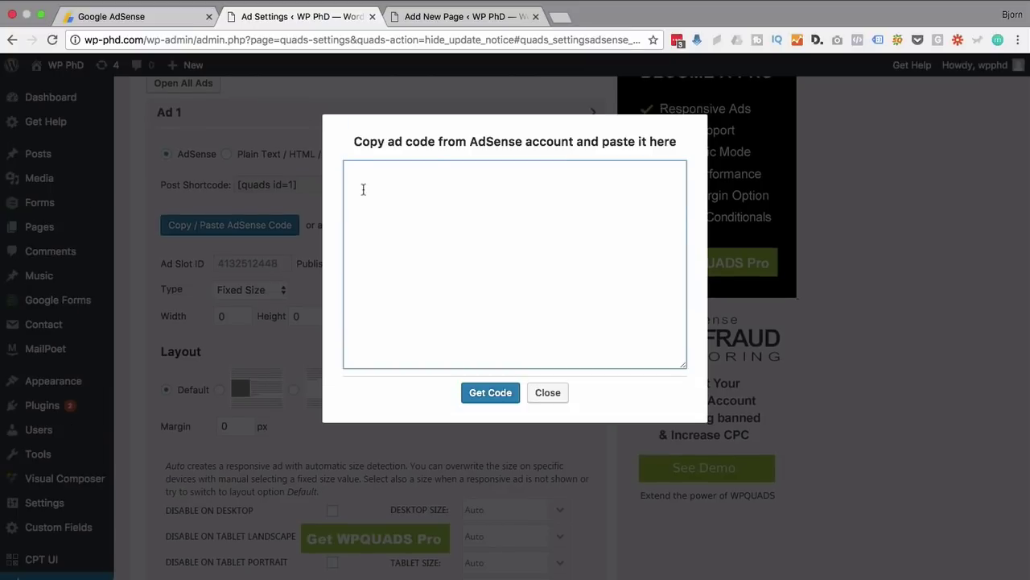
right_click(363, 189)
left_click(401, 256)
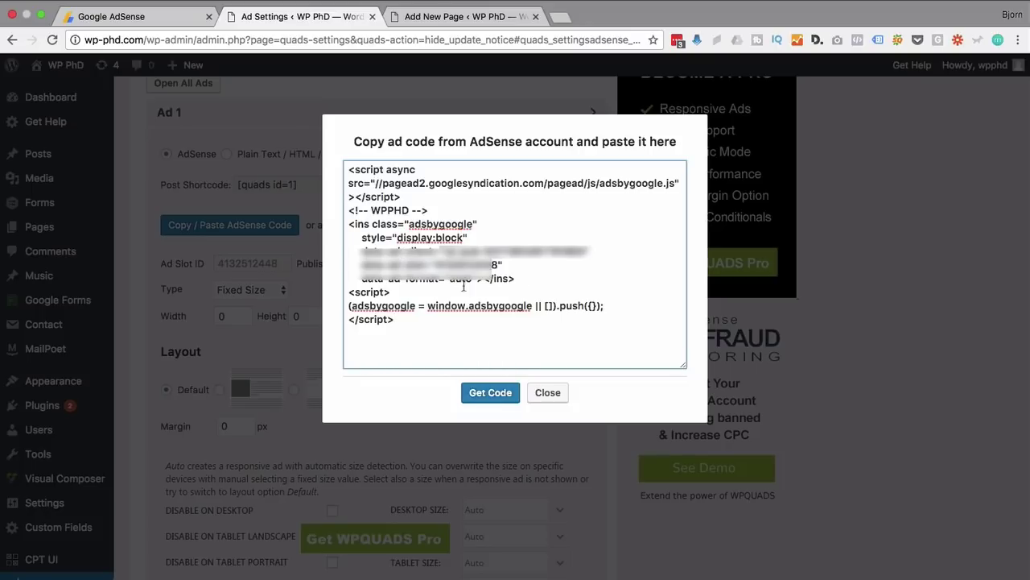
left_click(489, 393)
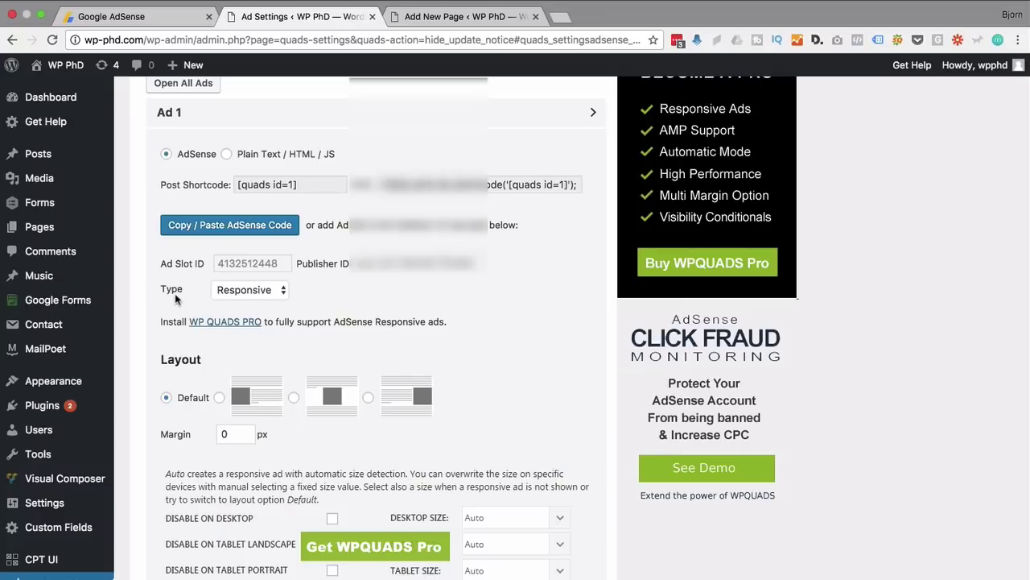
Step: Change Ad 1's type to Fixed Size with a width of 150 and a height of 150
scroll(175, 293, "down", 1)
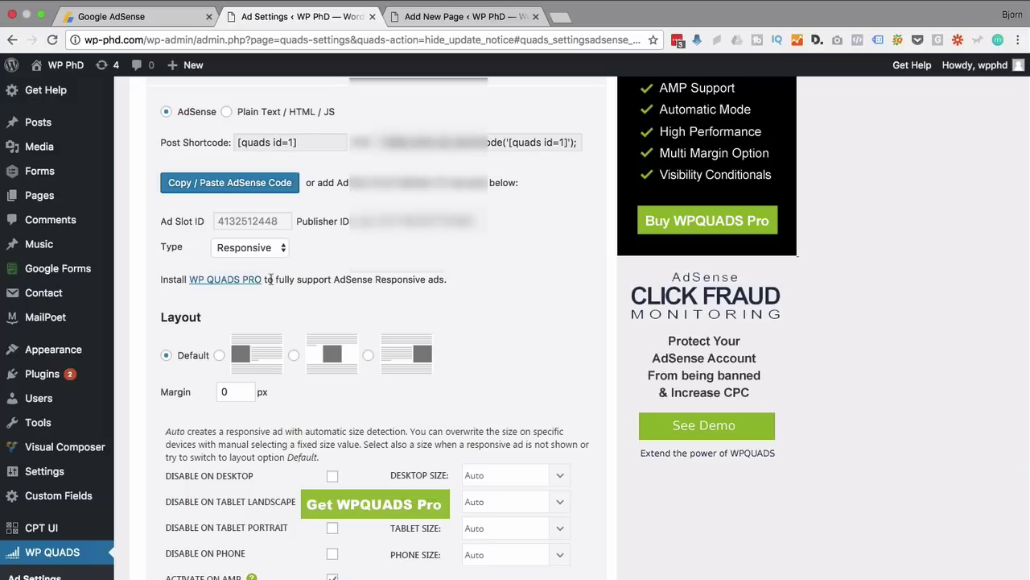
left_click(273, 249)
left_click(233, 233)
left_click(243, 277)
key("BackSpace")
key("BackSpace")
type("150")
key("Tab")
type("150")
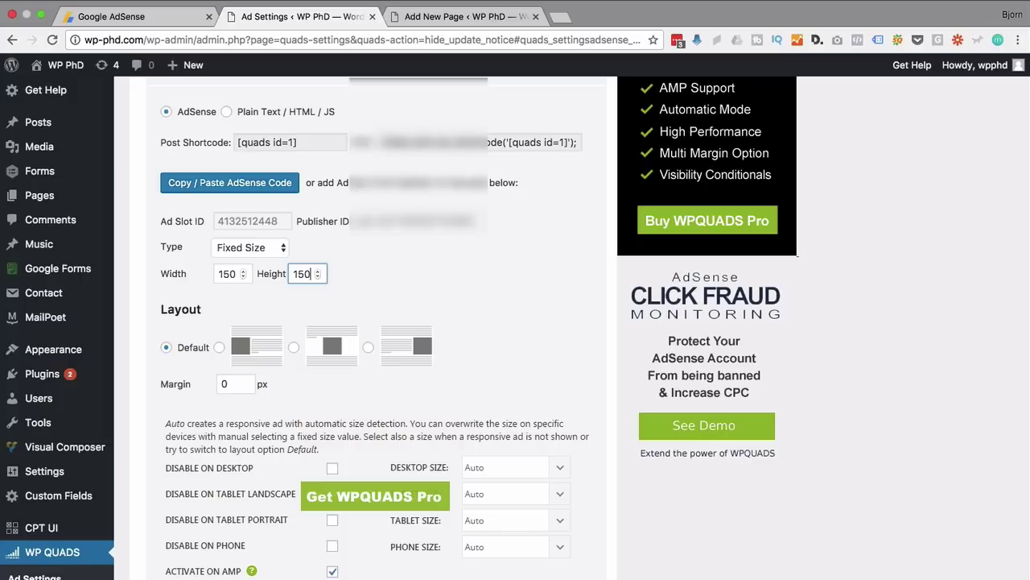
left_click(166, 275)
Step: Choose the centered layout for Ad 1 and set its margin to 10 px
scroll(167, 274, "down", 2)
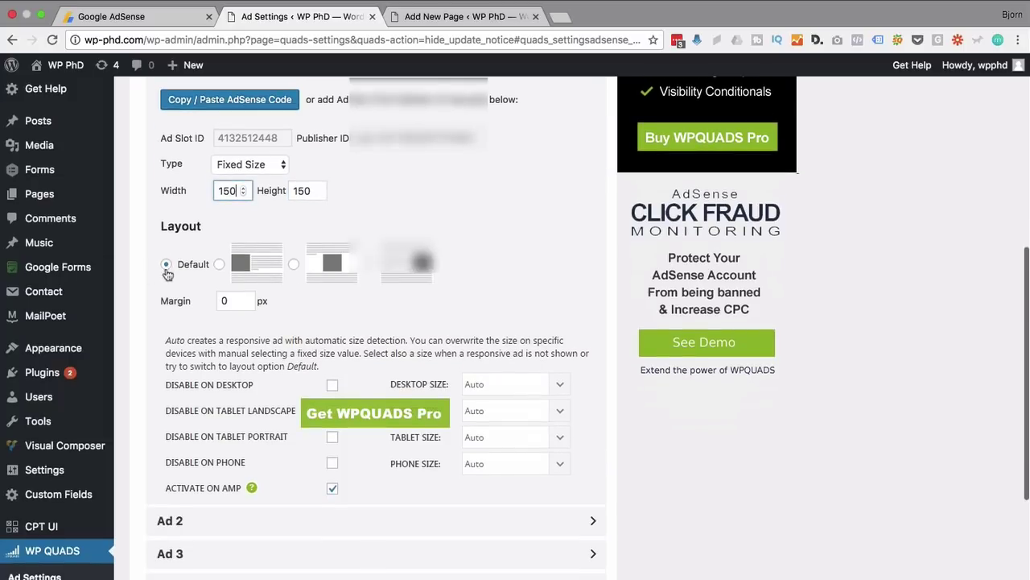
left_click(293, 264)
double_click(211, 301)
type("10")
left_click(144, 304)
scroll(145, 303, "down", 1)
left_click(386, 302)
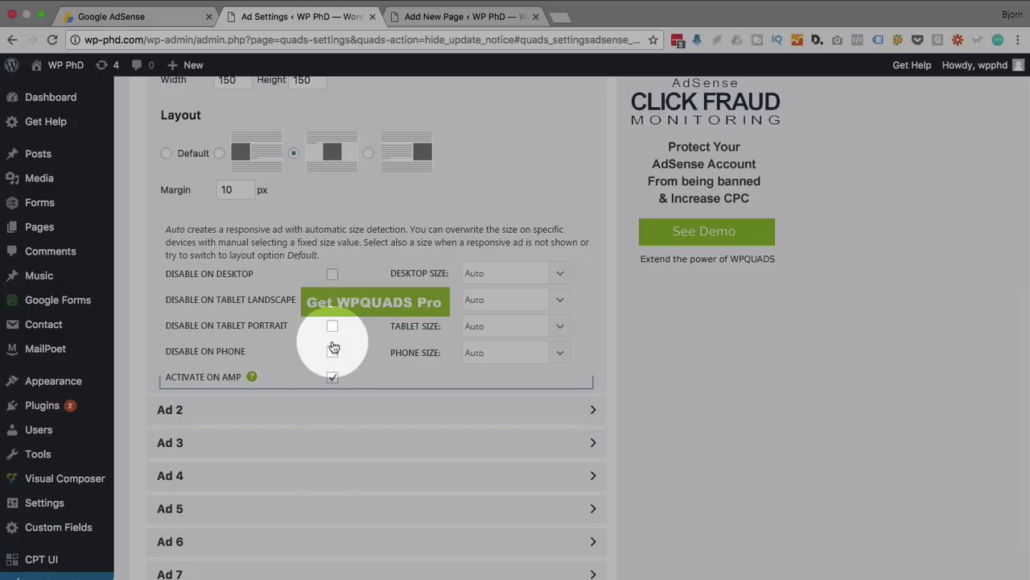
Step: Save the AdSense code changes and collapse the Ad 1 section
scroll(145, 342, "down", 2)
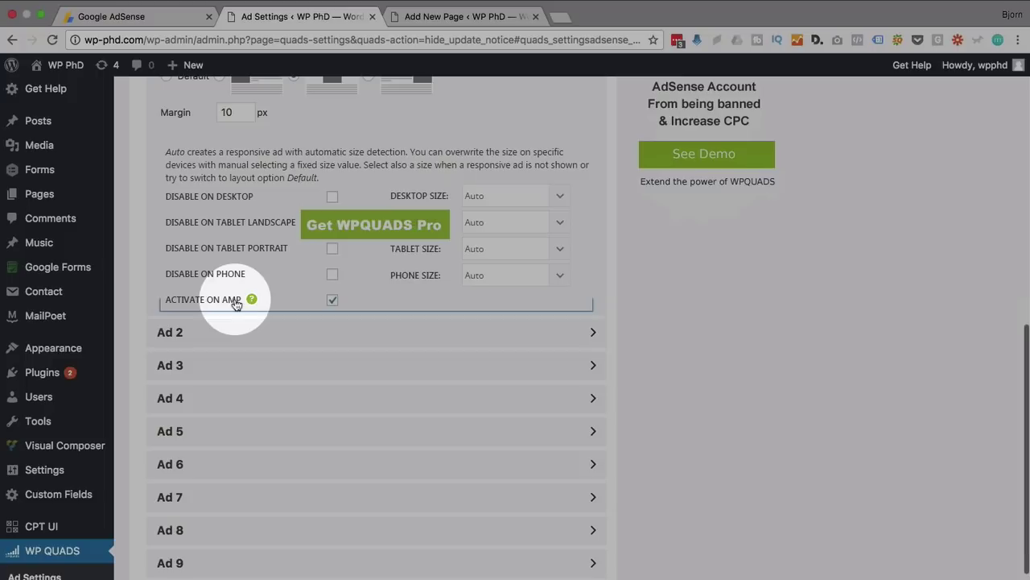
scroll(274, 229, "down", 2)
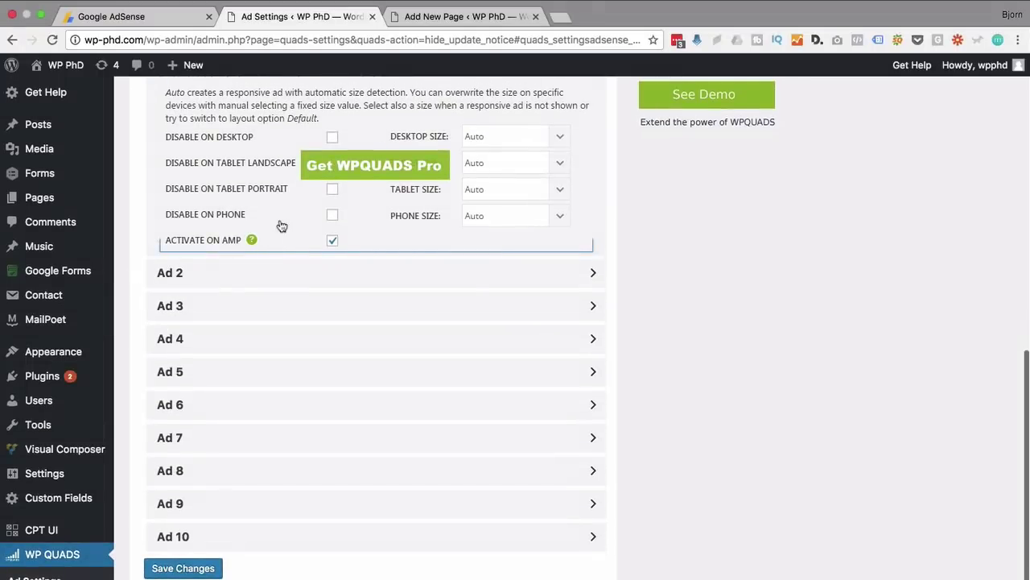
scroll(173, 475, "down", 3)
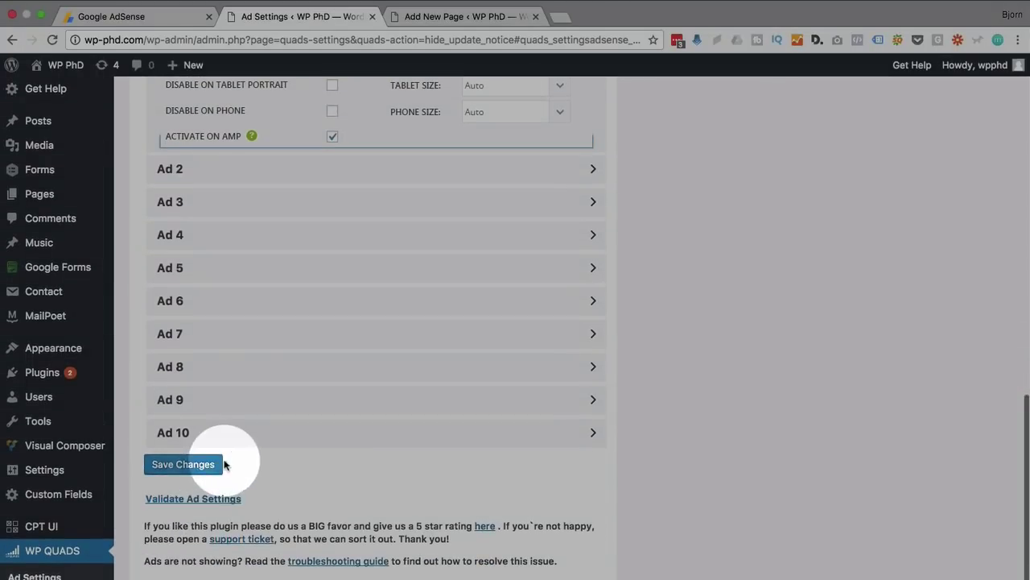
left_click(184, 464)
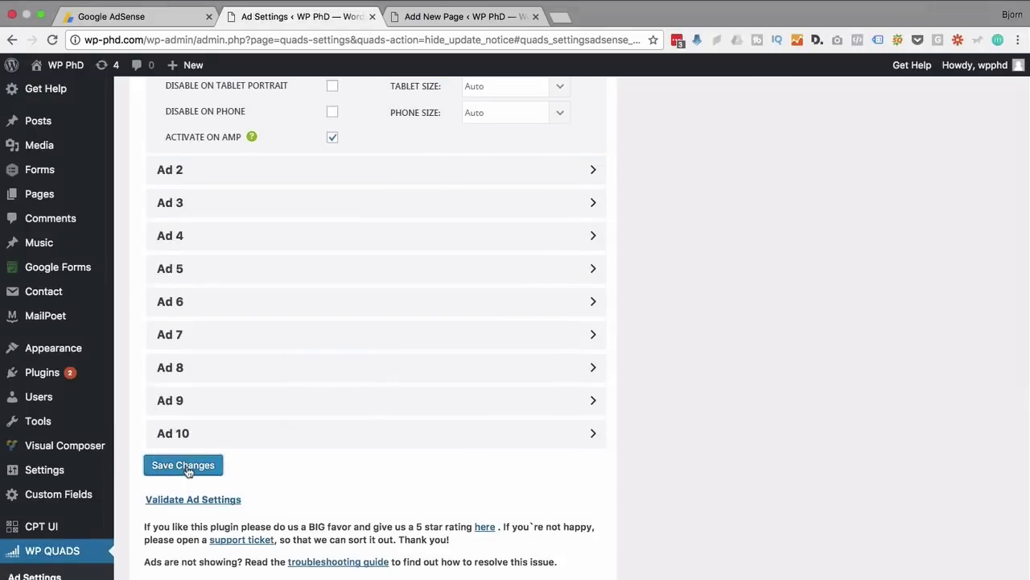
scroll(188, 362, "up", 2)
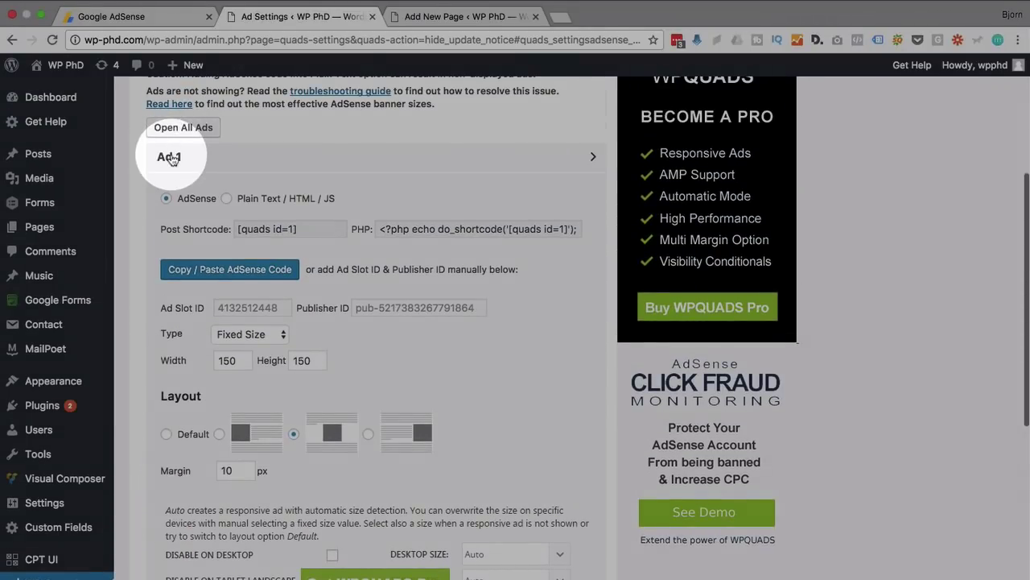
left_click(169, 160)
scroll(169, 160, "up", 3)
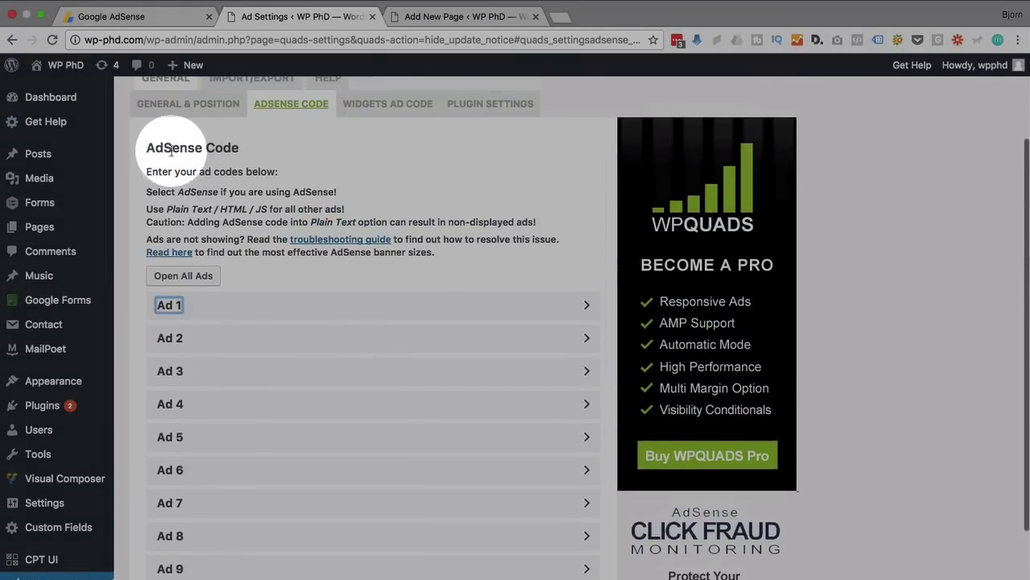
Step: In General & Position, disable the Middle of Post, all three After Paragraph and After Image positions, and assign ad1 to Beginning of Post
left_click(173, 107)
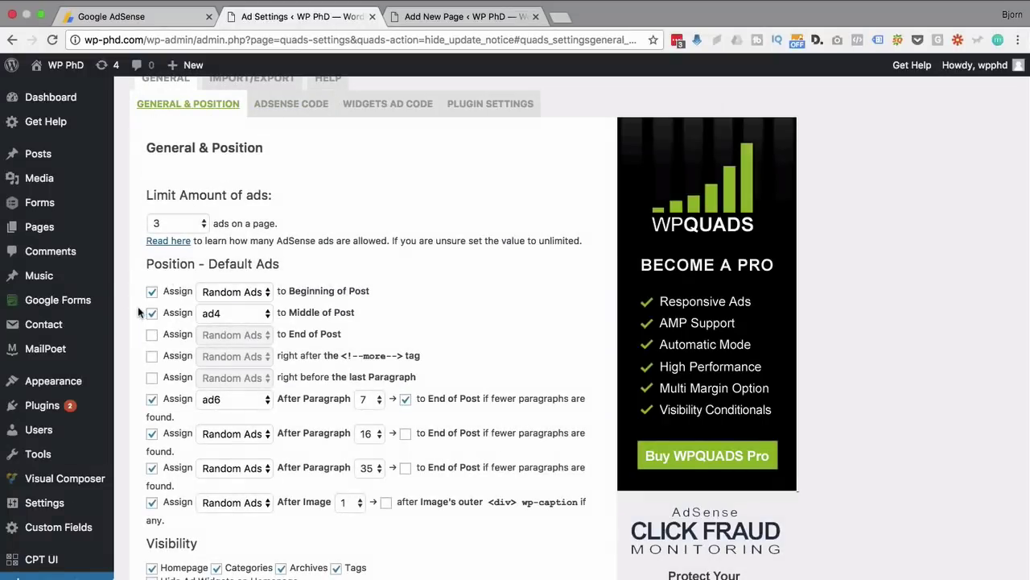
left_click(152, 313)
left_click(151, 398)
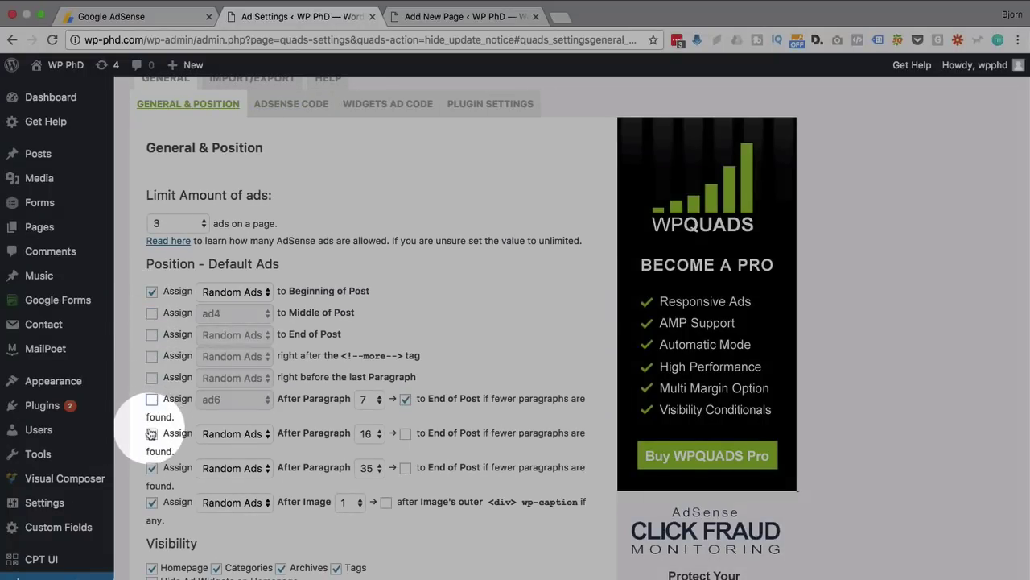
left_click(151, 433)
left_click(151, 468)
left_click(151, 503)
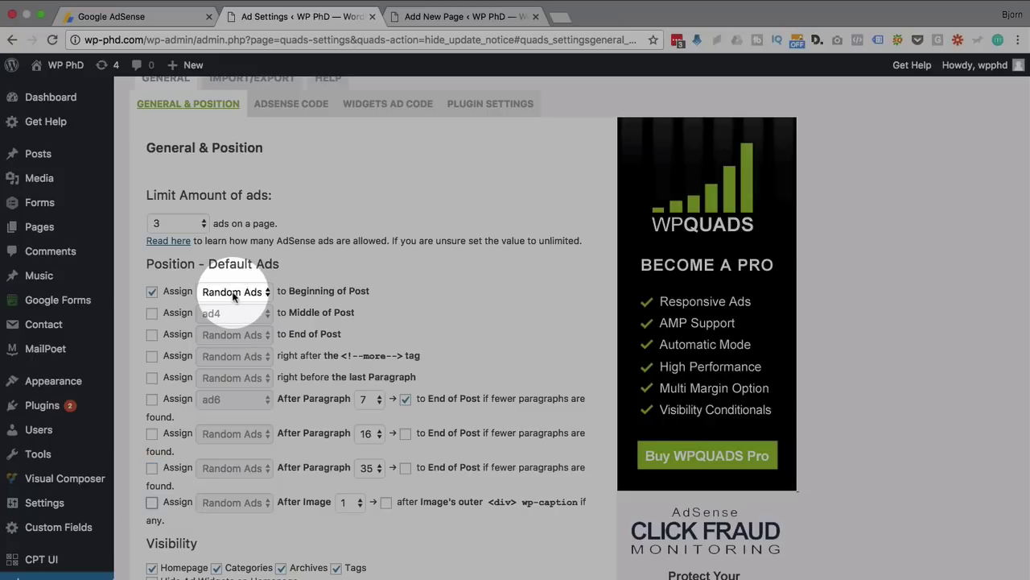
left_click(232, 293)
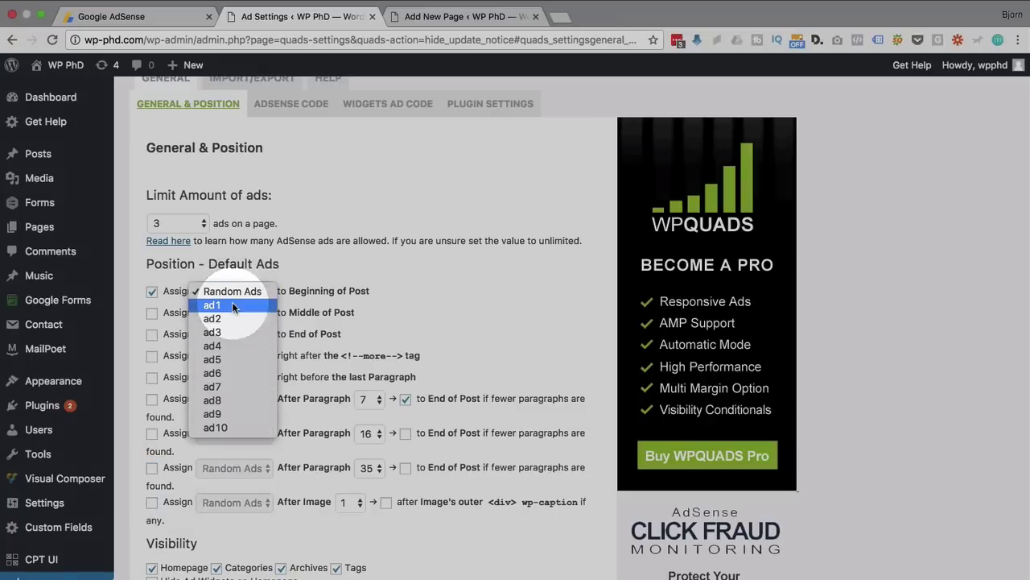
left_click(232, 302)
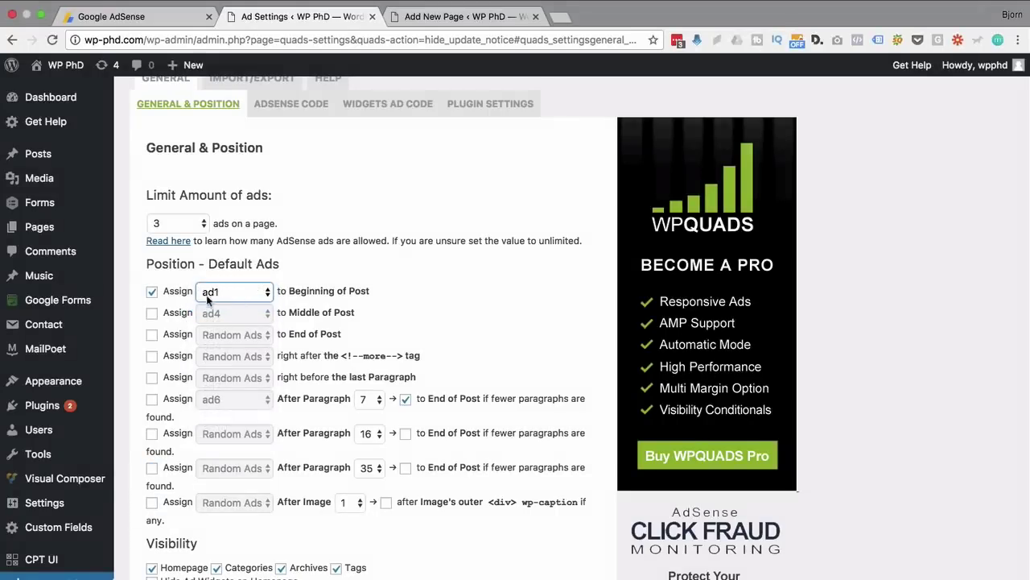
Step: Save the General & Position changes and open the list of all posts in a new browser tab
scroll(138, 396, "down", 5)
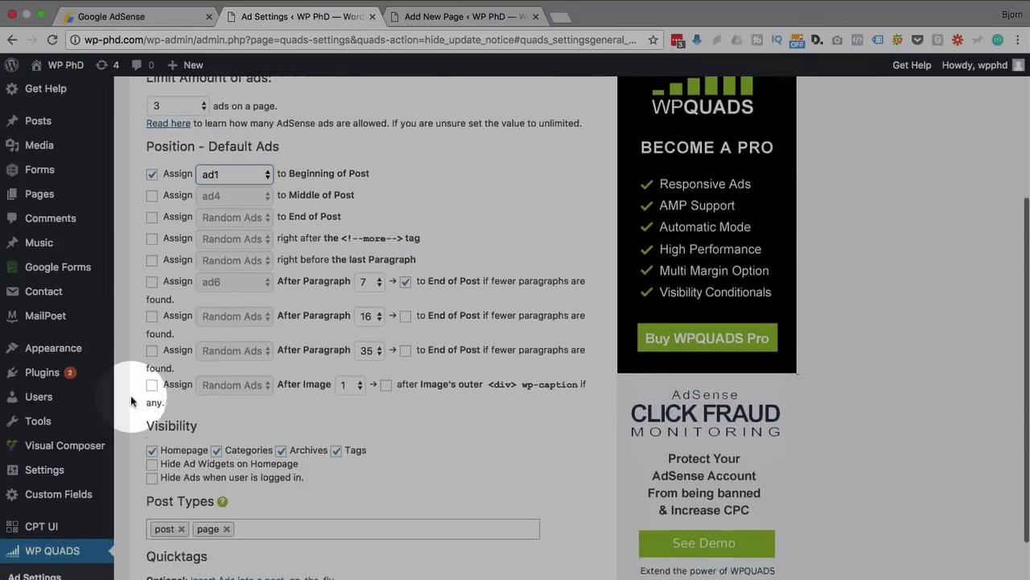
left_click(168, 516)
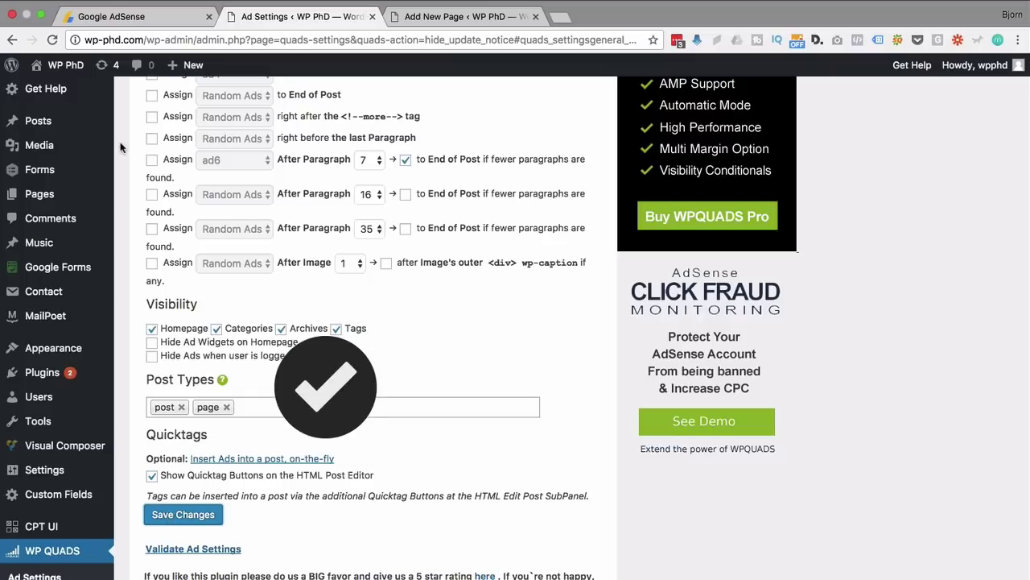
mouse_move(38, 121)
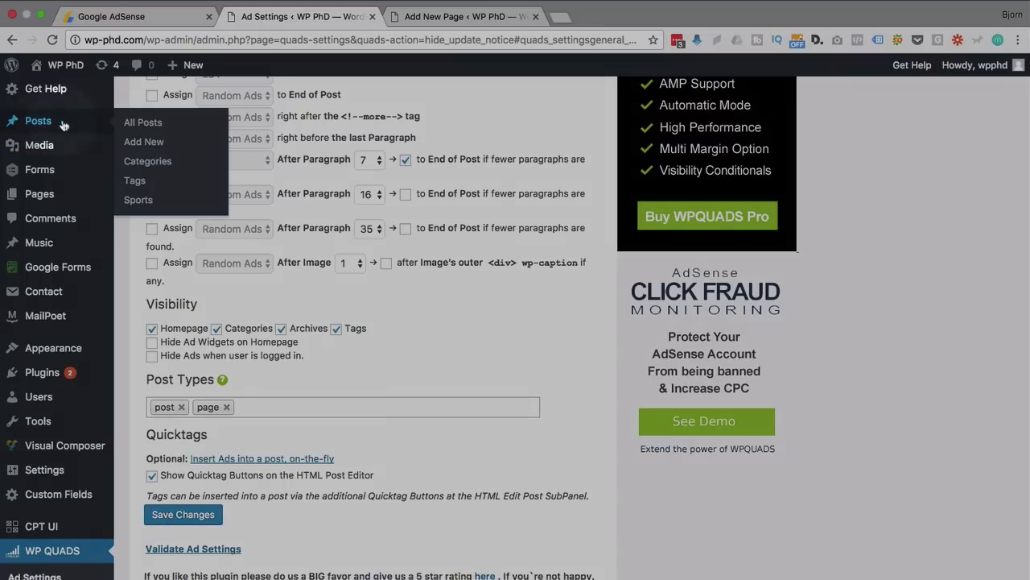
left_click(142, 122, "super")
left_click(451, 17)
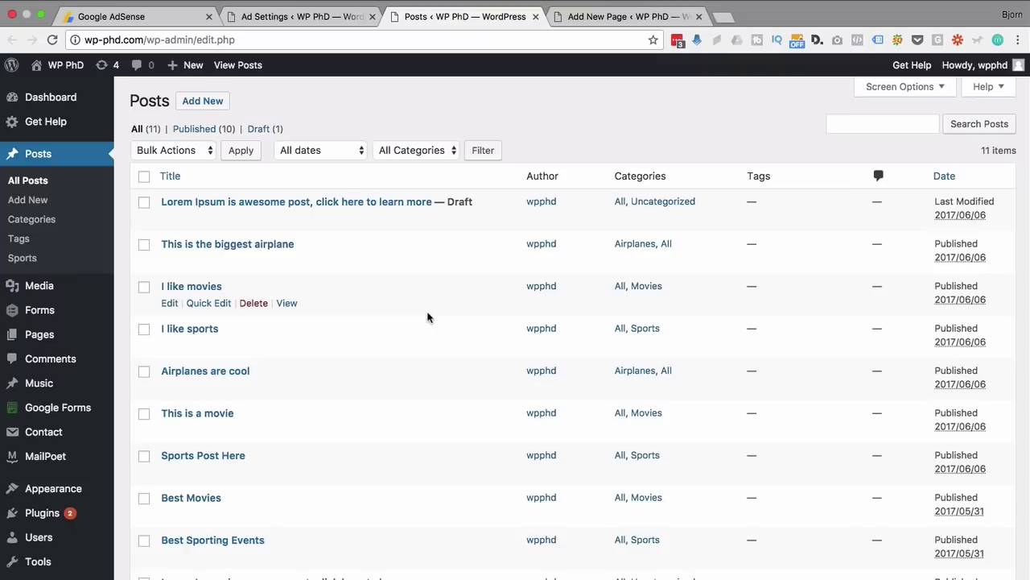
Step: View the "I like movies" post in a new browser tab and check the ad at the beginning of its content
left_click(287, 303, "super")
left_click(616, 17)
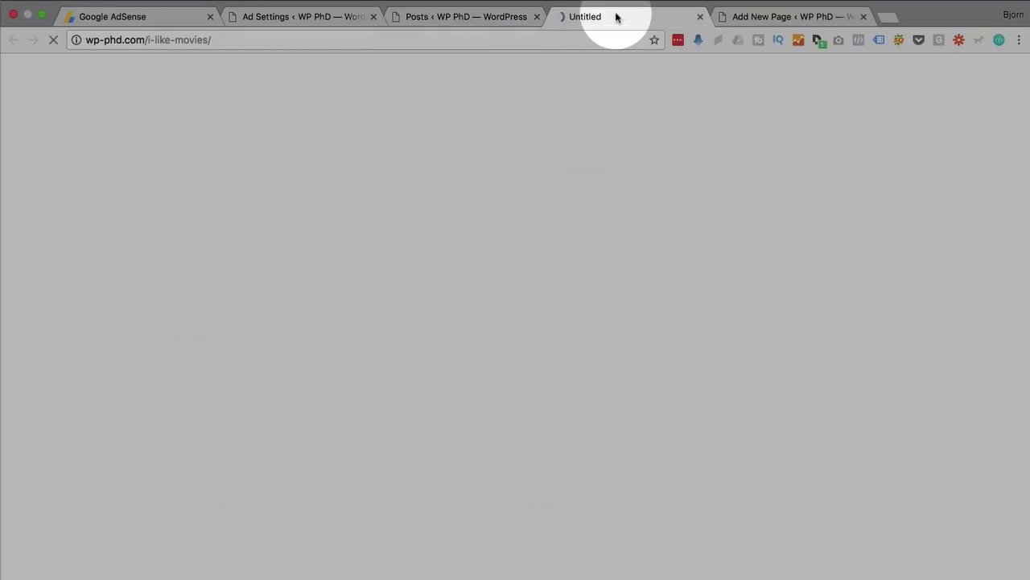
scroll(317, 342, "down", 3)
scroll(317, 343, "down", 1)
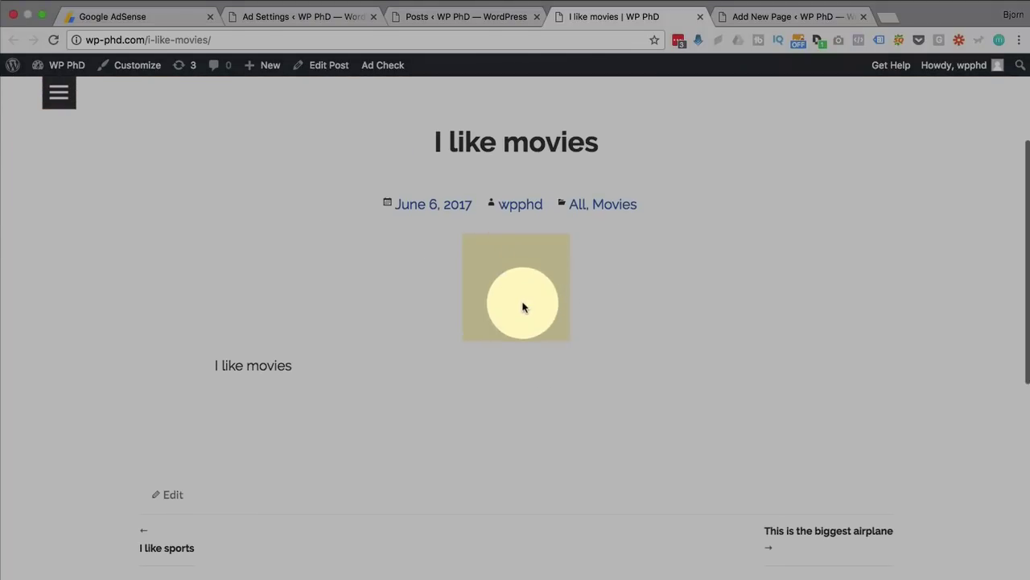
scroll(524, 300, "down", 1)
right_click(519, 261)
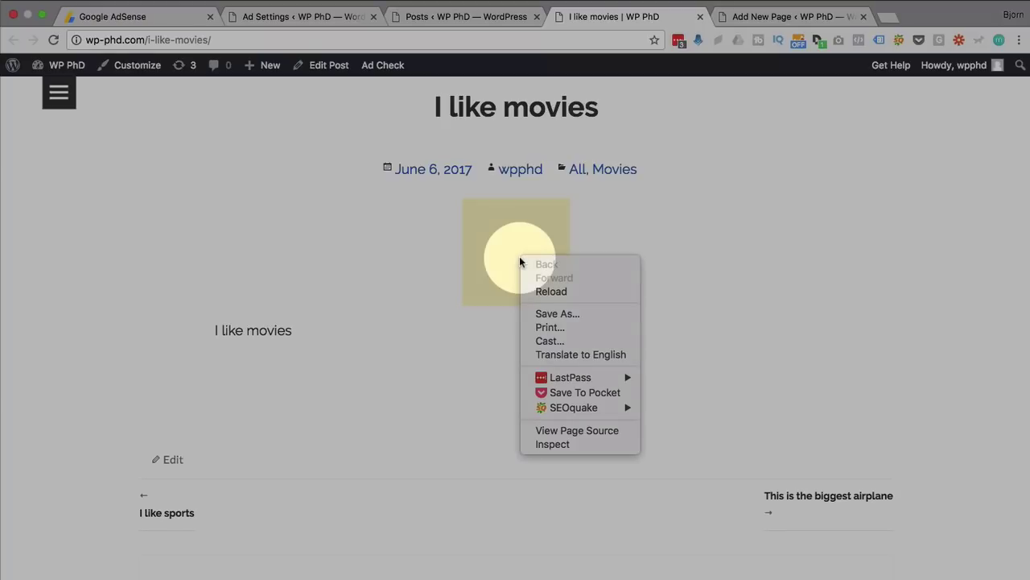
left_click(503, 259)
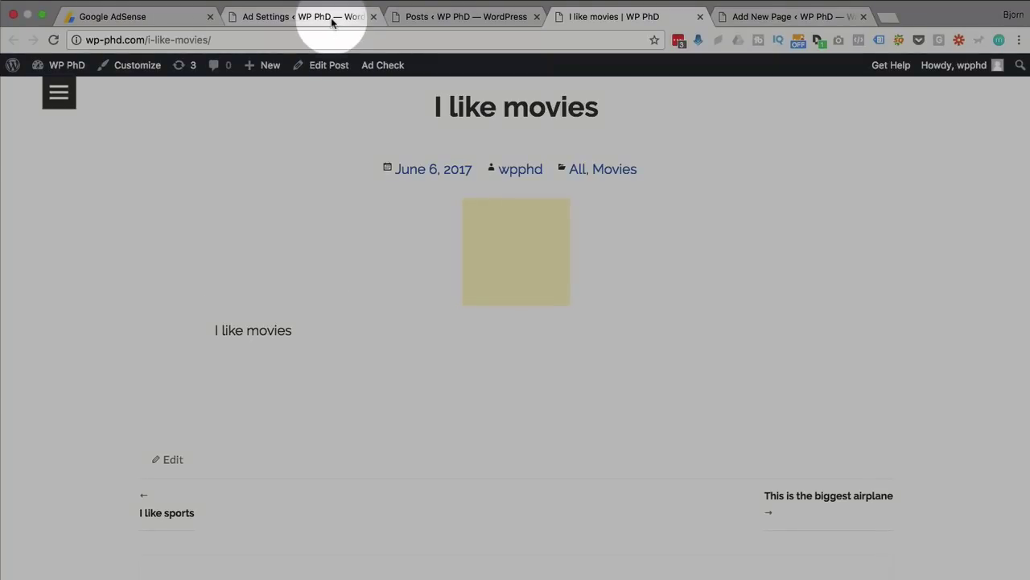
Step: In the WP QUADS position settings, disable Beginning of Post, assign ad1 to End of Post, and save the changes
left_click(331, 18)
scroll(244, 311, "up", 5)
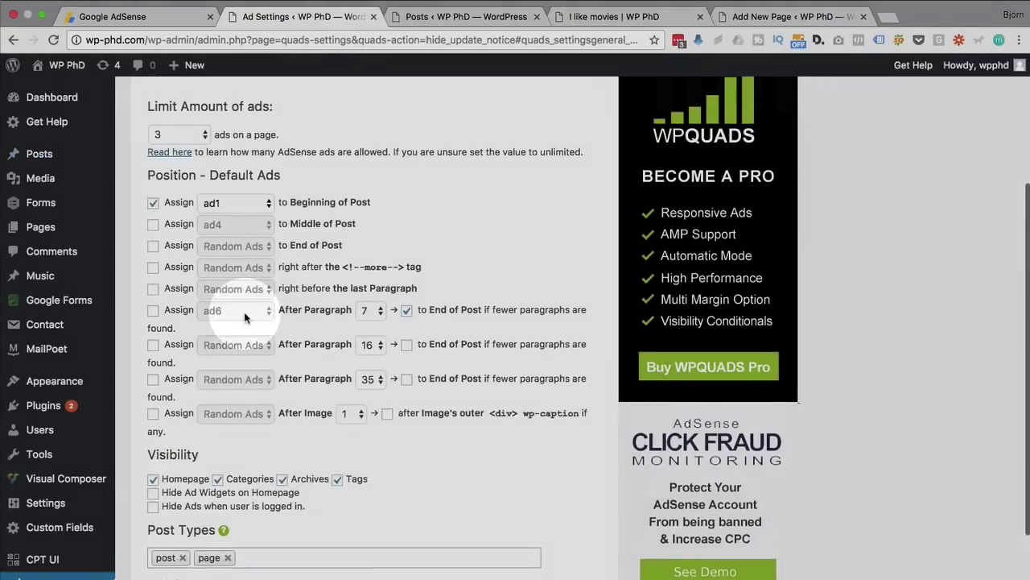
left_click(153, 223)
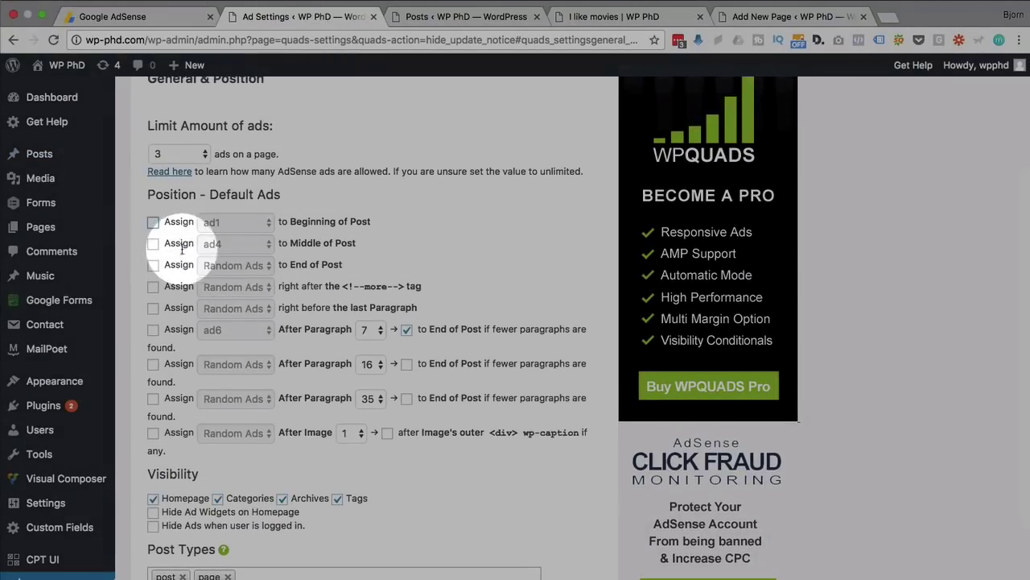
left_click(153, 266)
left_click(235, 265)
left_click(219, 282)
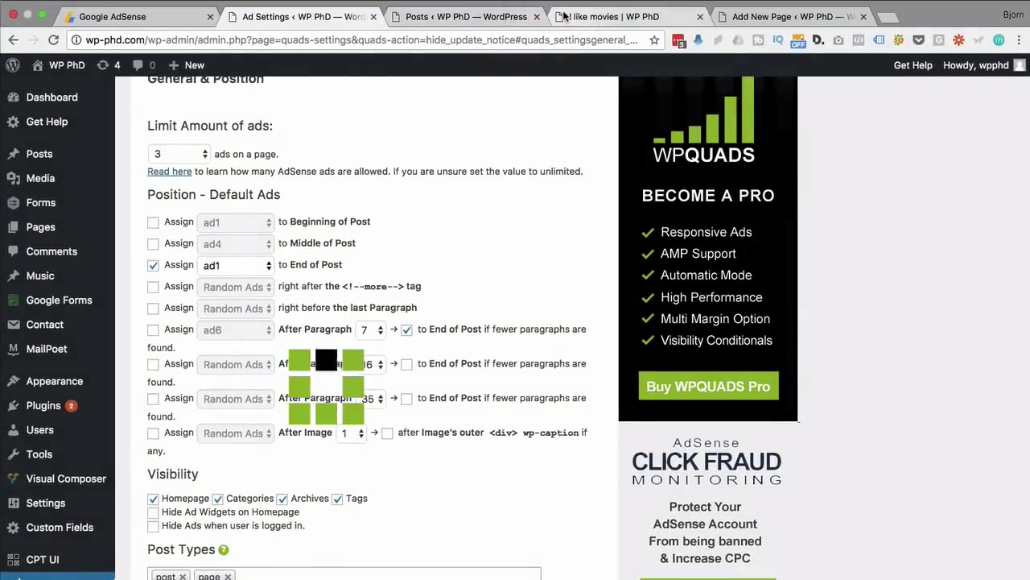
Step: Reload the "I like movies" post, inspect the HTML element of the ad below the text, and close the developer tools
left_click(563, 16)
left_click(53, 40)
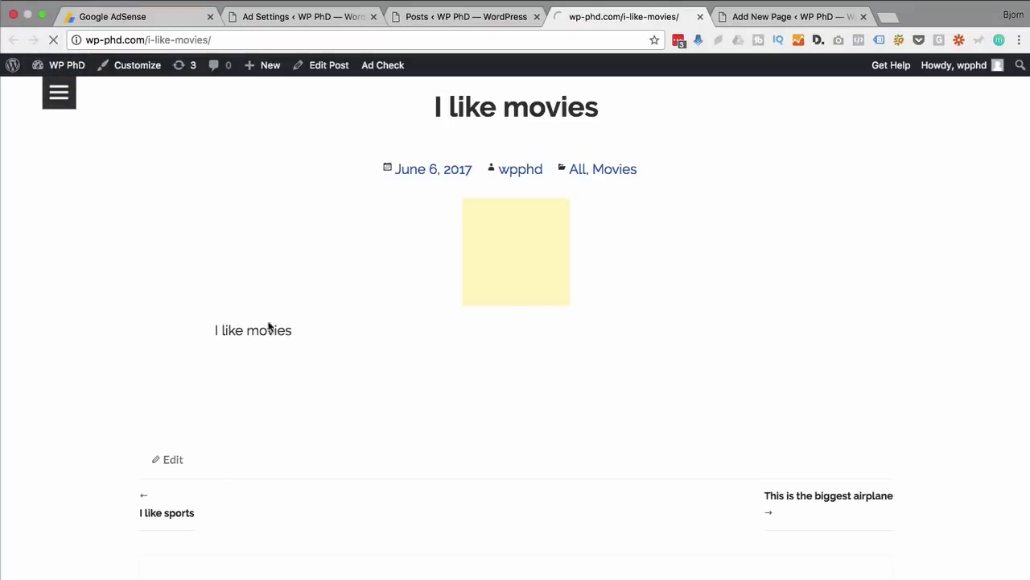
right_click(478, 275)
left_click(546, 463)
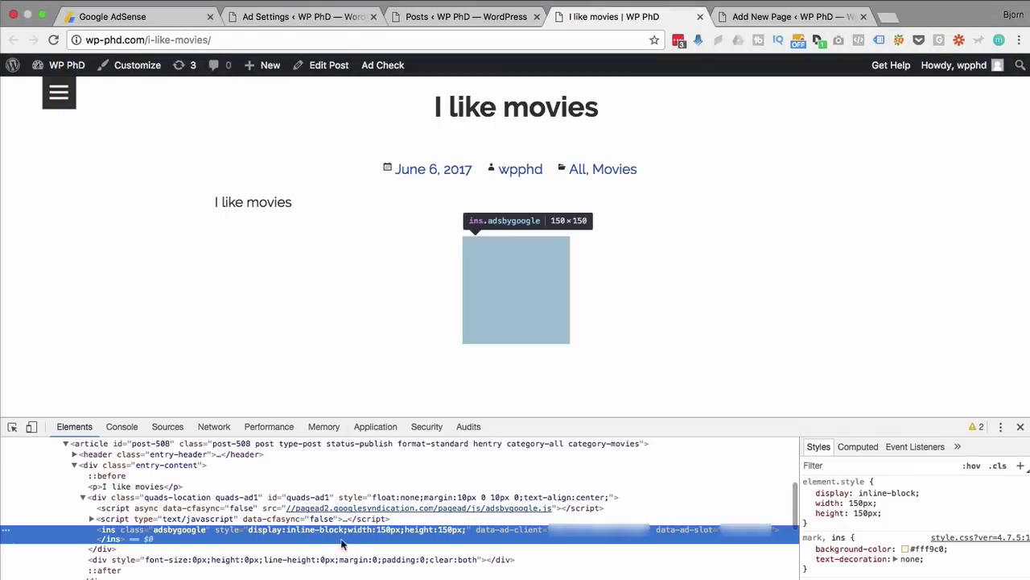
double_click(175, 530)
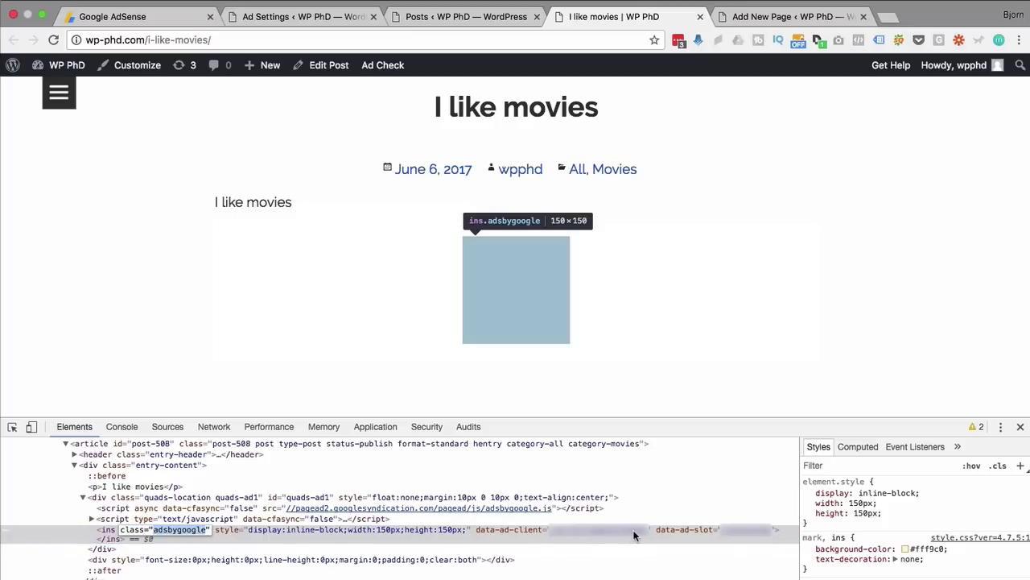
left_click(1020, 428)
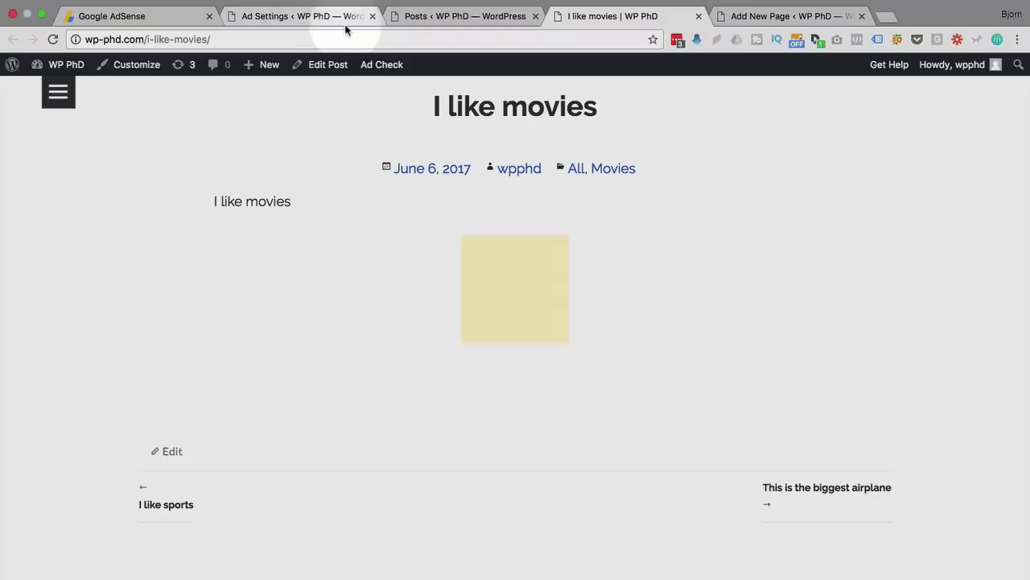
Step: In the WP QUADS Widgets Ad Code settings, switch Ad widget 1 to AdSense and import the copied AdSense ad code
left_click(320, 26)
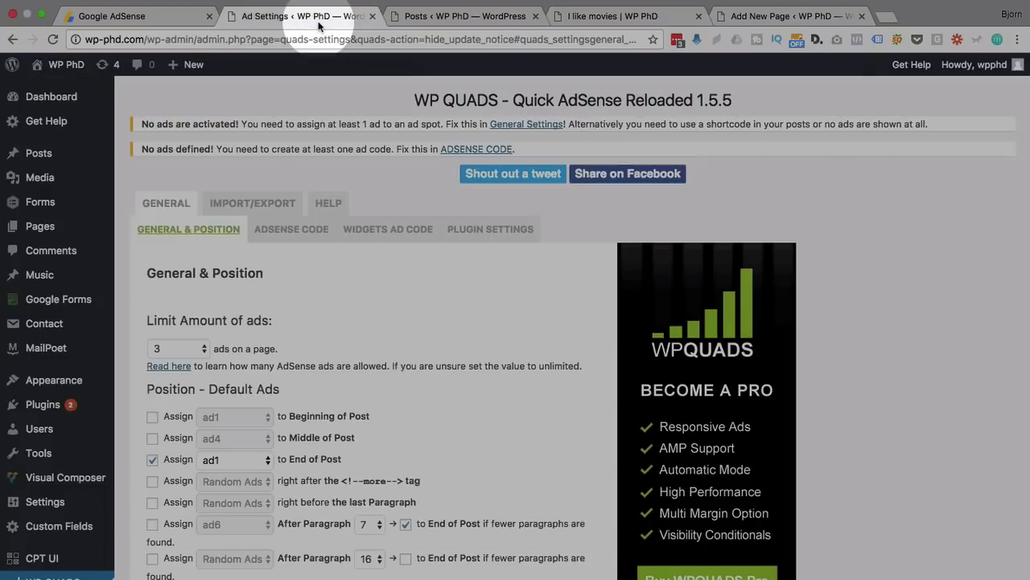
left_click(389, 229)
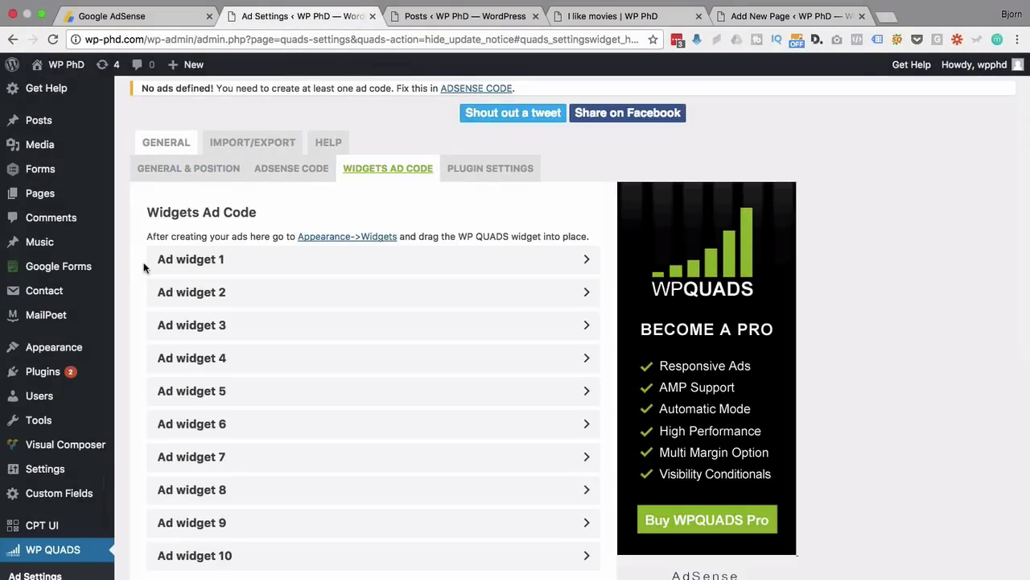
left_click(201, 265)
scroll(142, 313, "down", 2)
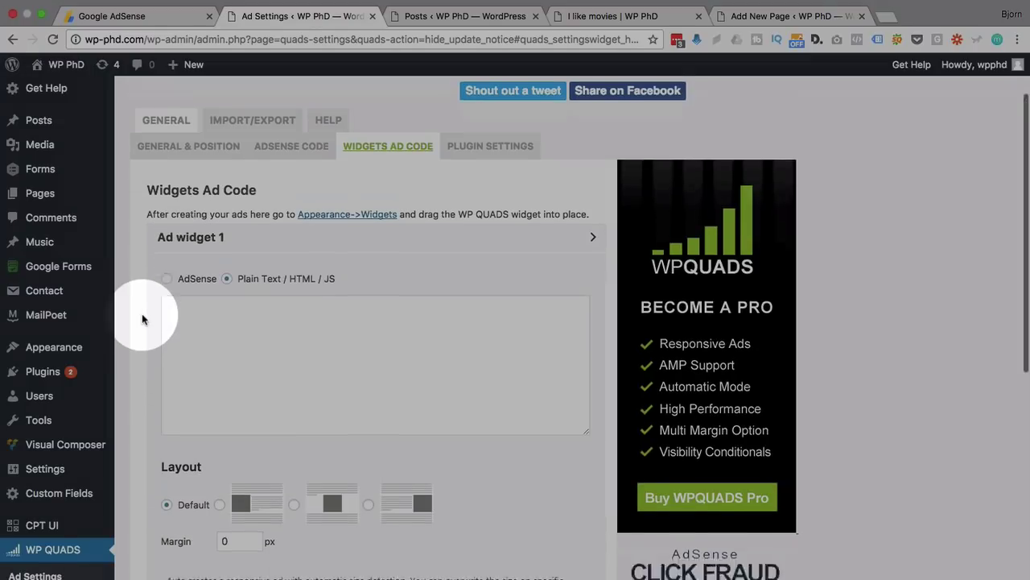
left_click(169, 236)
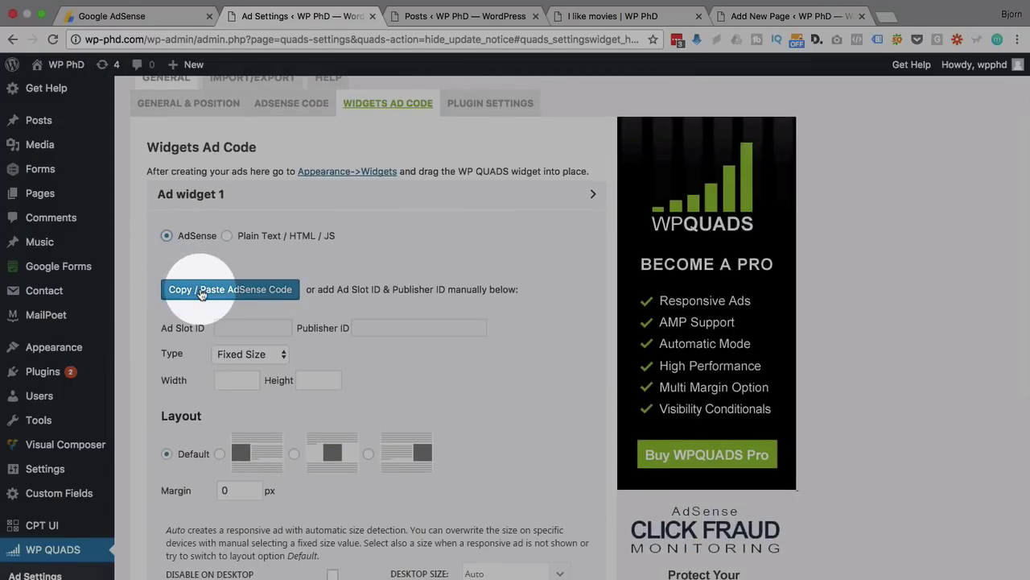
left_click(225, 291)
right_click(401, 269)
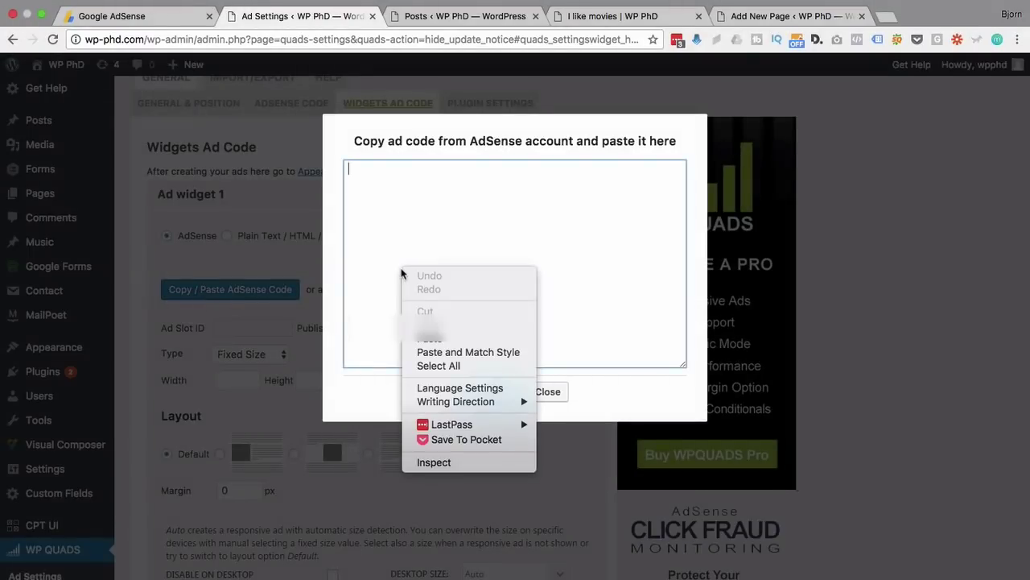
left_click(439, 337)
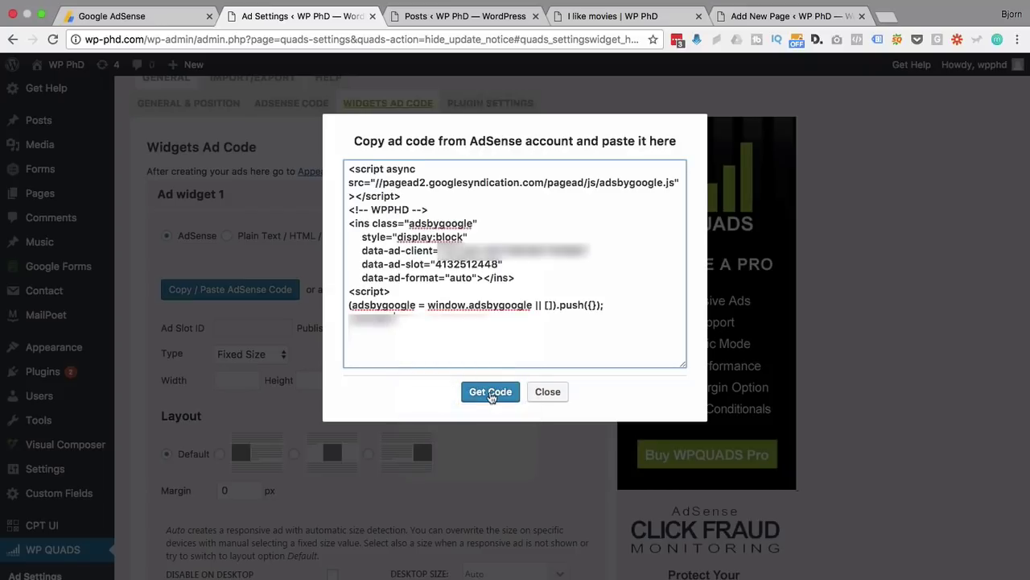
left_click(490, 392)
Step: Change Ad widget 1's type to Fixed Size with a width of 200 and a height of 200
scroll(185, 334, "down", 2)
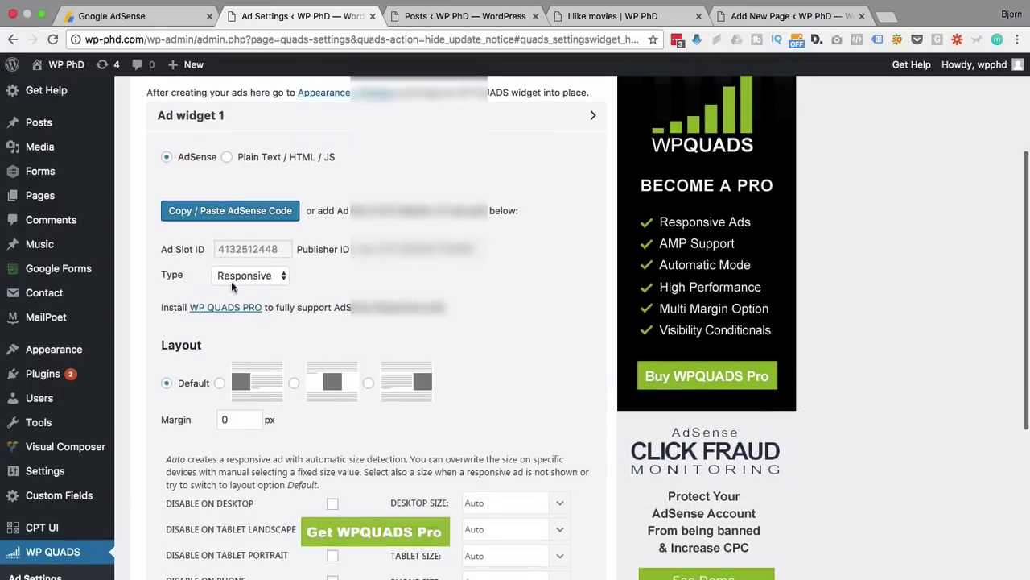
left_click(234, 278)
left_click(233, 261)
left_click(234, 303)
type("200")
key("Tab")
type("200")
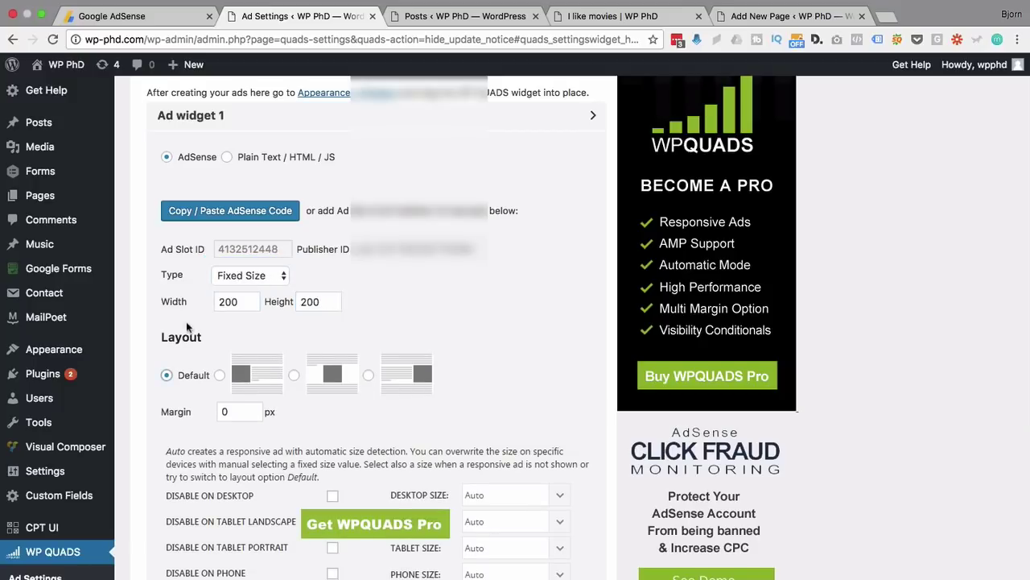
Step: Choose the left-aligned layout for Ad widget 1, set its margin to 10 px, and save the changes
scroll(216, 300, "down", 2)
scroll(178, 322, "down", 1)
double_click(227, 279)
type("10")
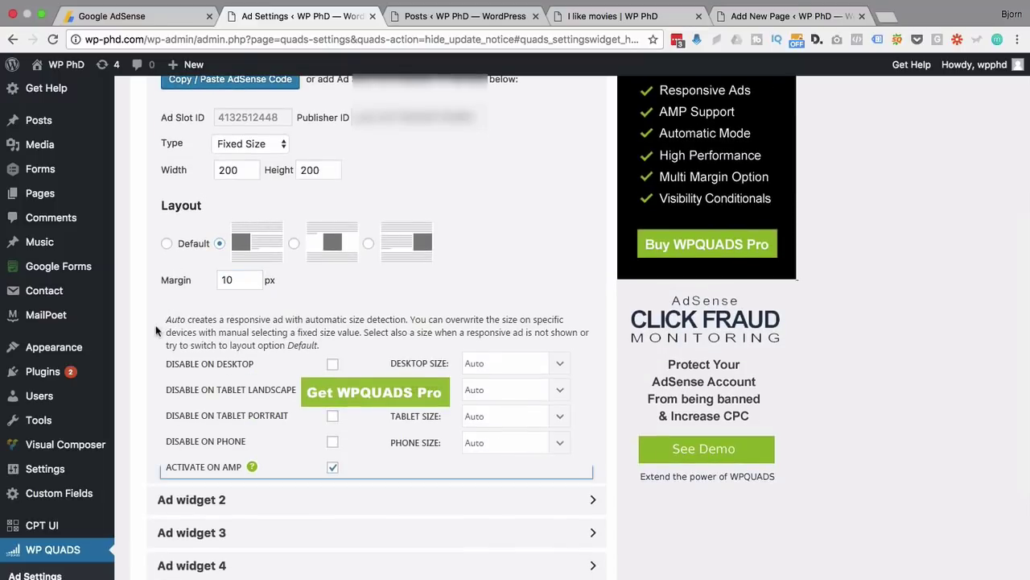
scroll(157, 330, "down", 5)
left_click(180, 563)
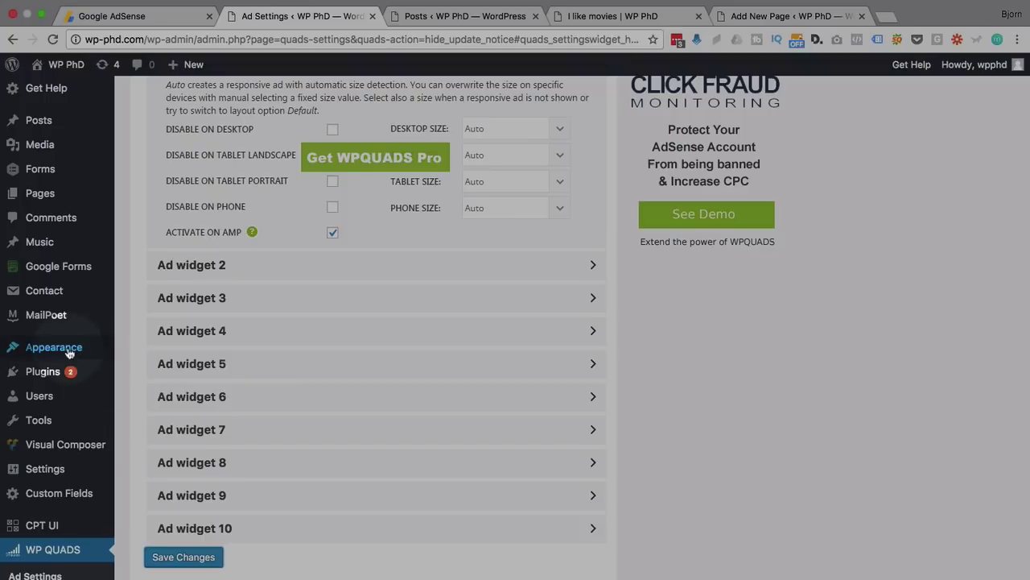
Step: Add the AdsWidget1 (WP QUADS) widget above Poll in the Widget Area of the site's appearance settings
mouse_move(68, 353)
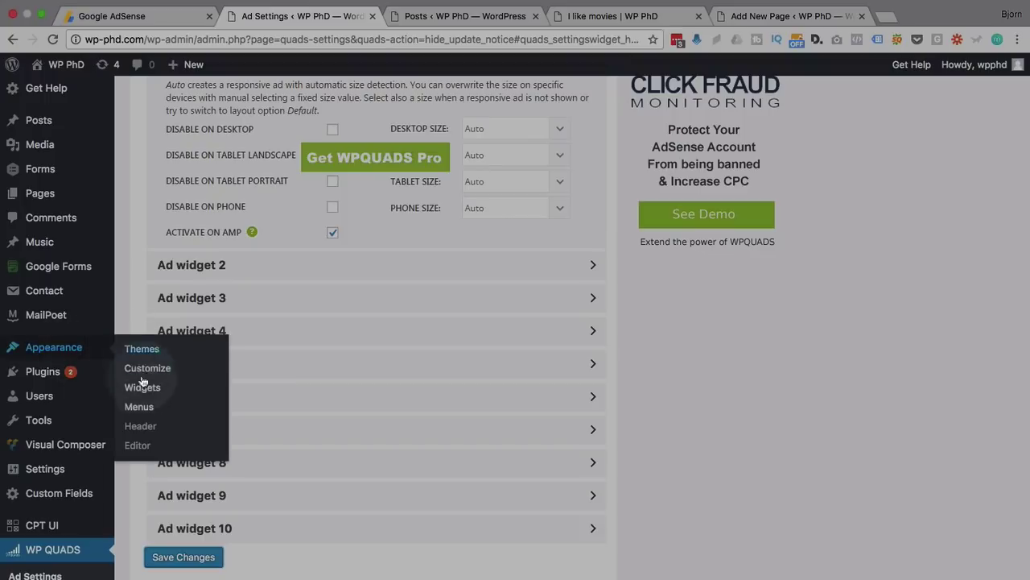
left_click(137, 387)
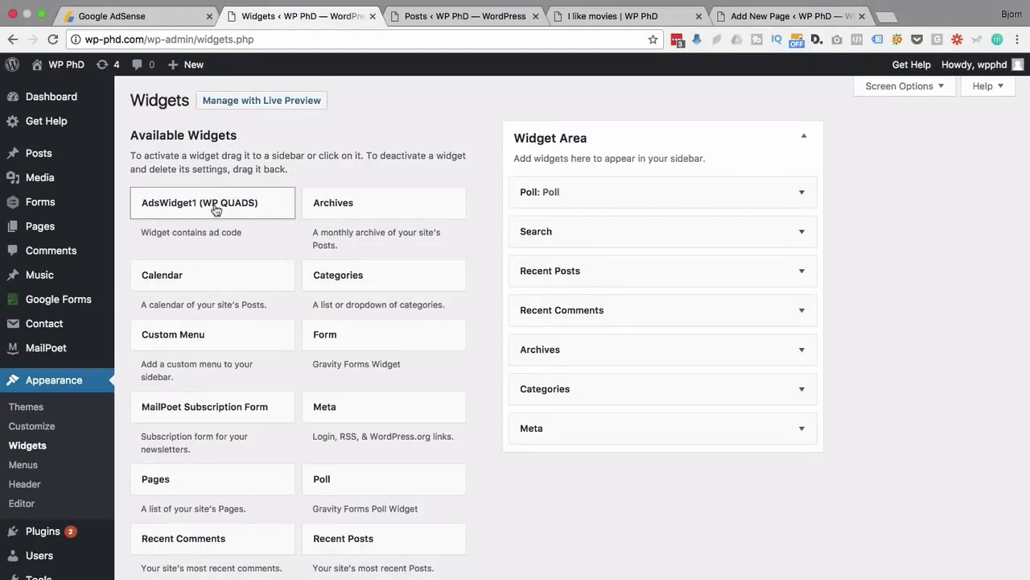
left_click_drag(216, 210, 628, 184)
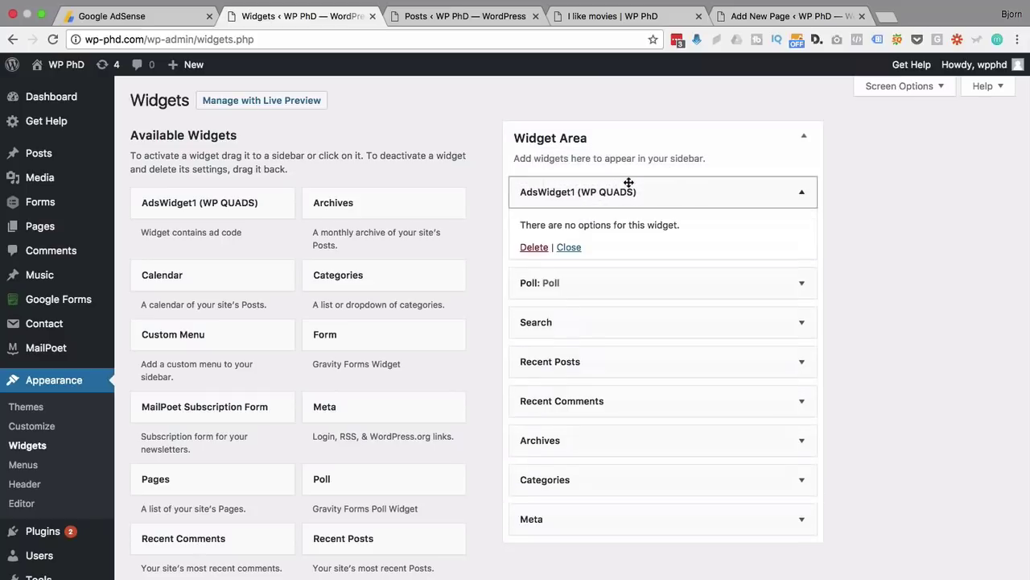
left_click_drag(690, 230, 518, 221)
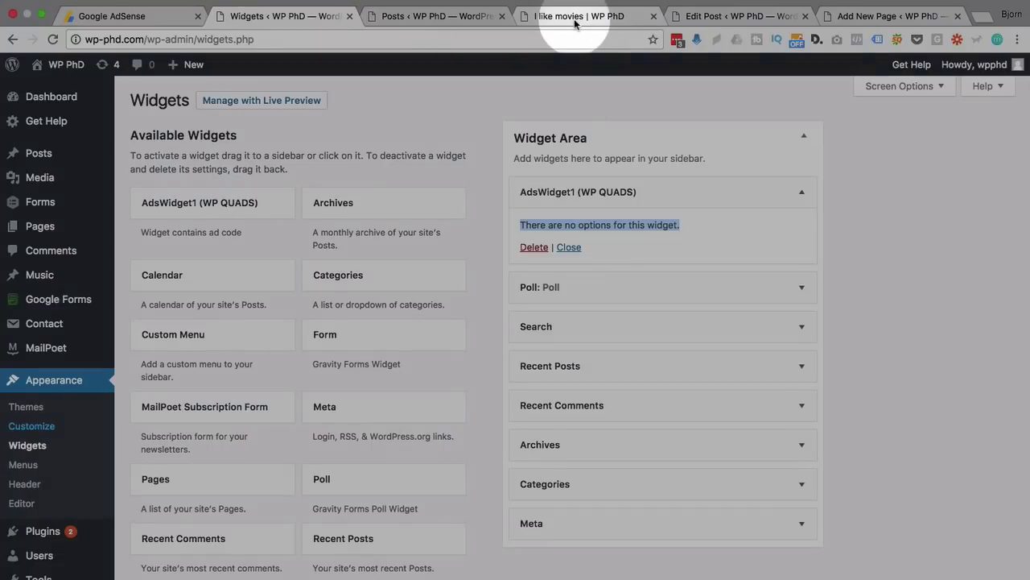
Step: Reload the "I like movies" post and inspect the HTML element of the ad in its sidebar
left_click(574, 19)
scroll(779, 538, "down", 1)
scroll(779, 537, "down", 1)
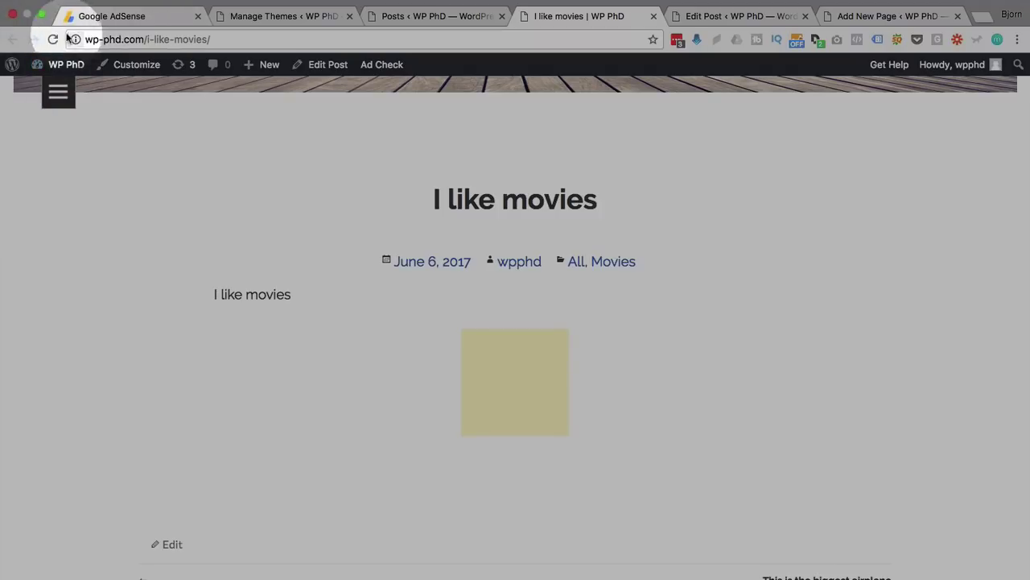
left_click(51, 39)
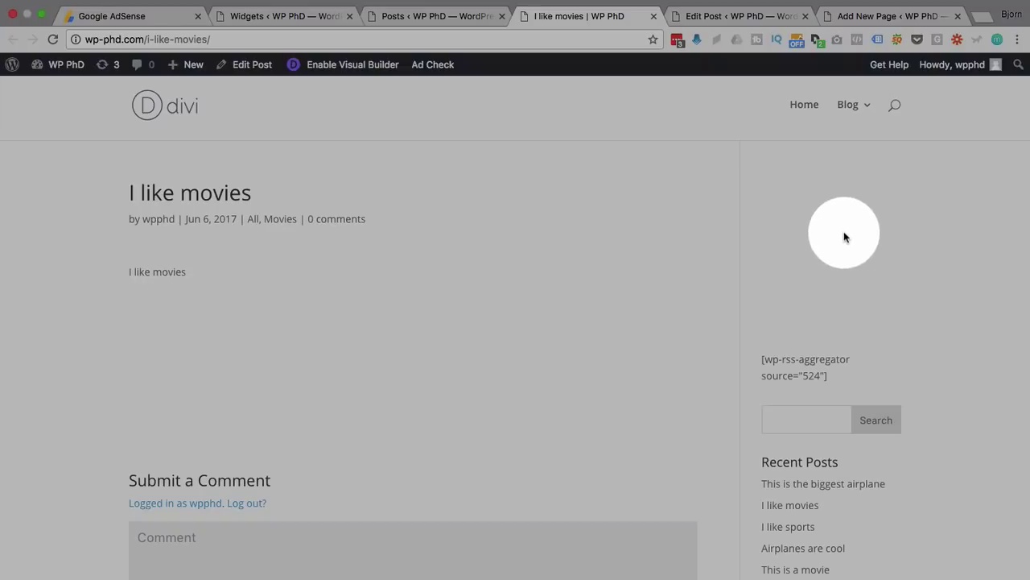
right_click(838, 234)
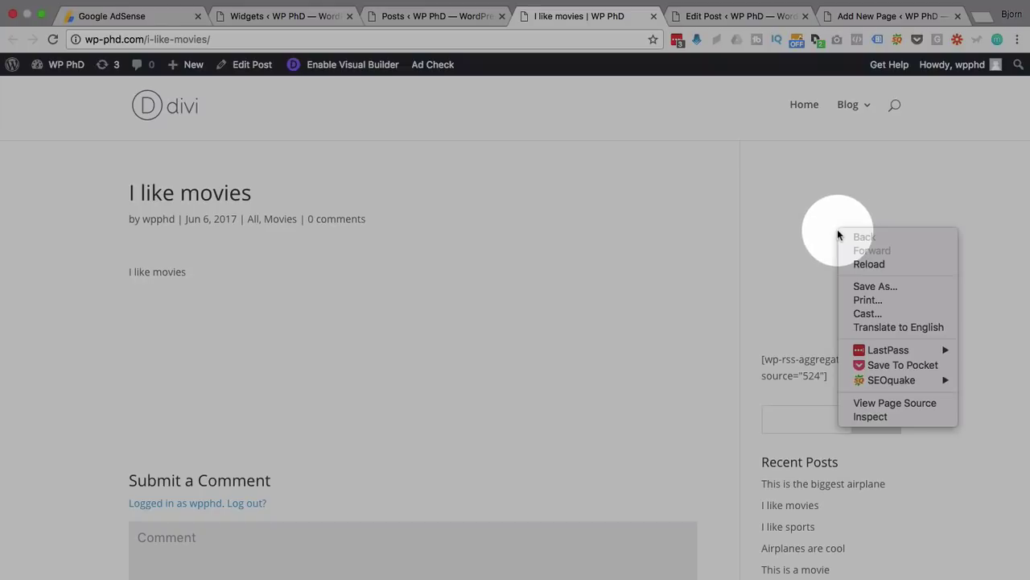
left_click(877, 416)
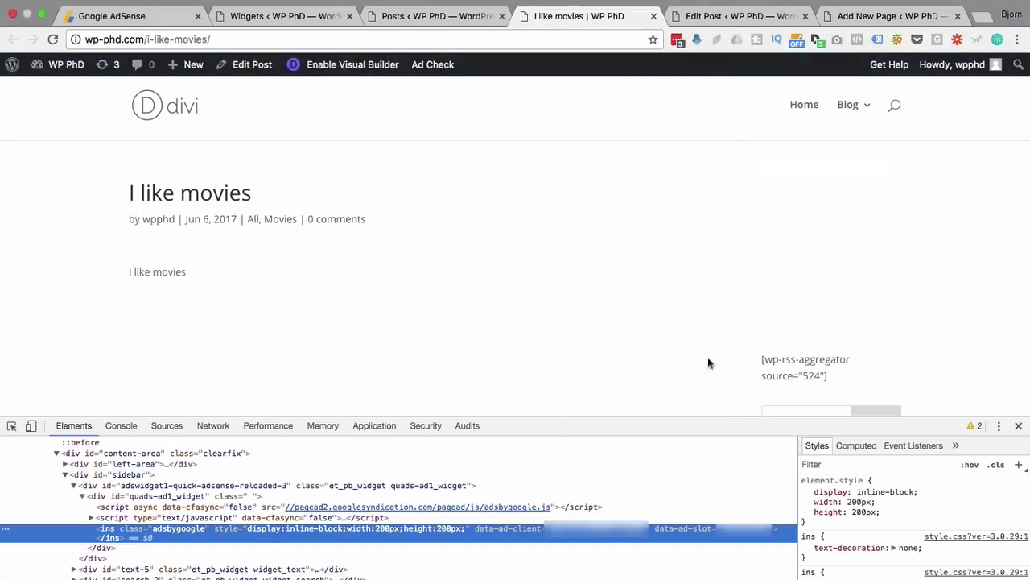
double_click(179, 527)
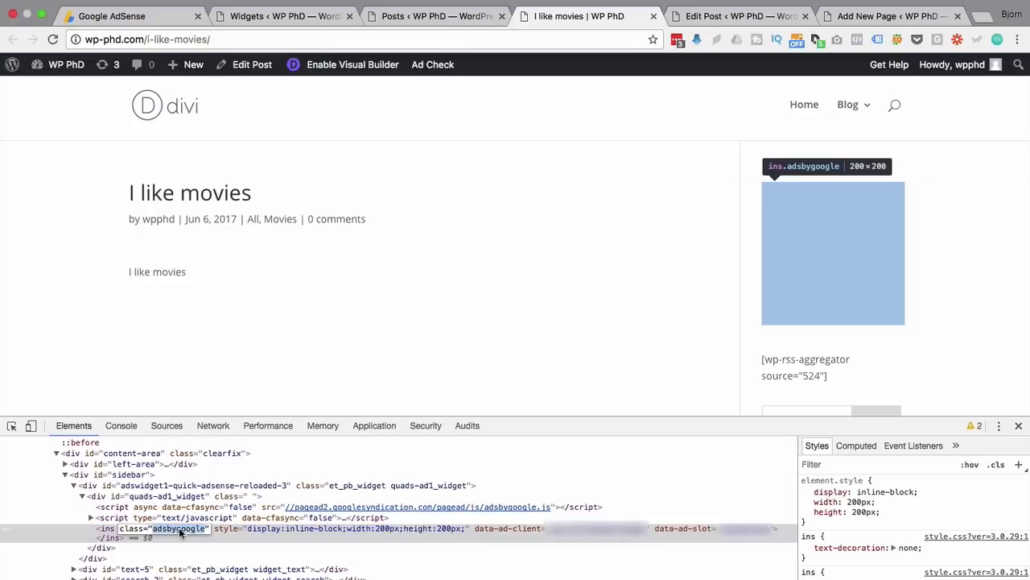
Step: Inspect the HTML element of the ad below the "I like movies" post's text
right_click(211, 354)
left_click(241, 540)
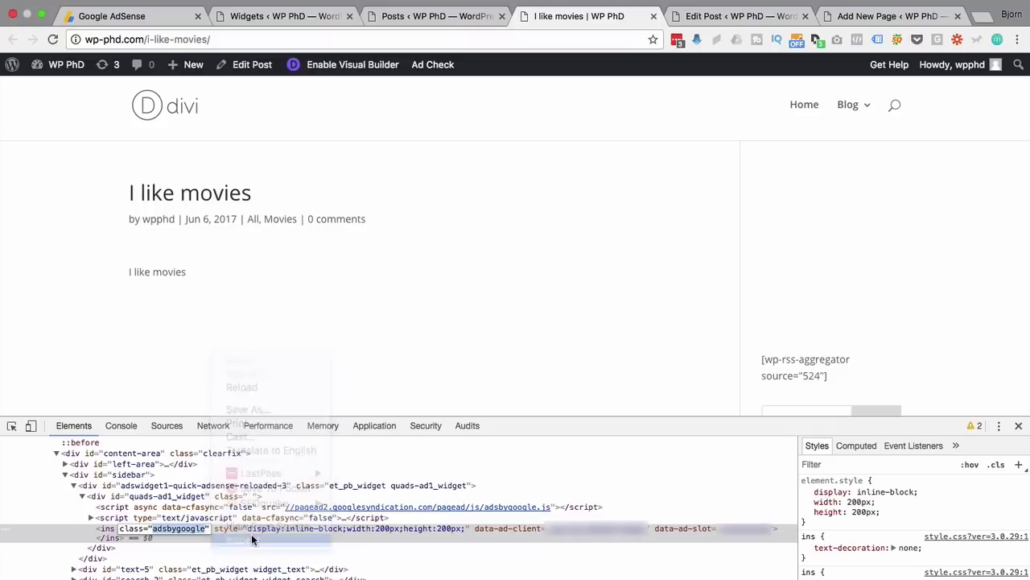
left_click(91, 518)
left_click(184, 551)
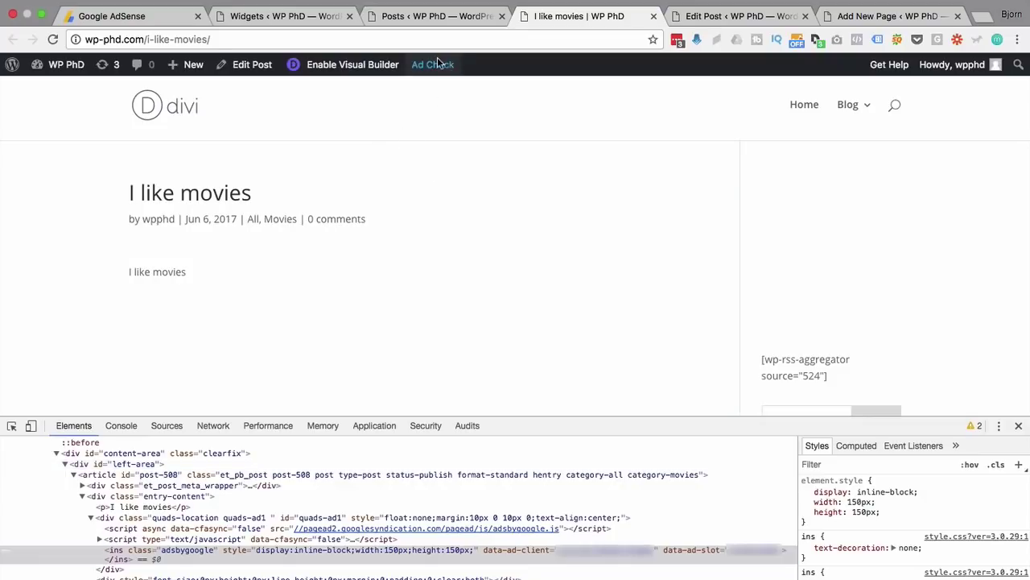
Step: Highlight the ads on the post with Ad Check and close the developer tools
mouse_move(429, 66)
left_click(417, 111)
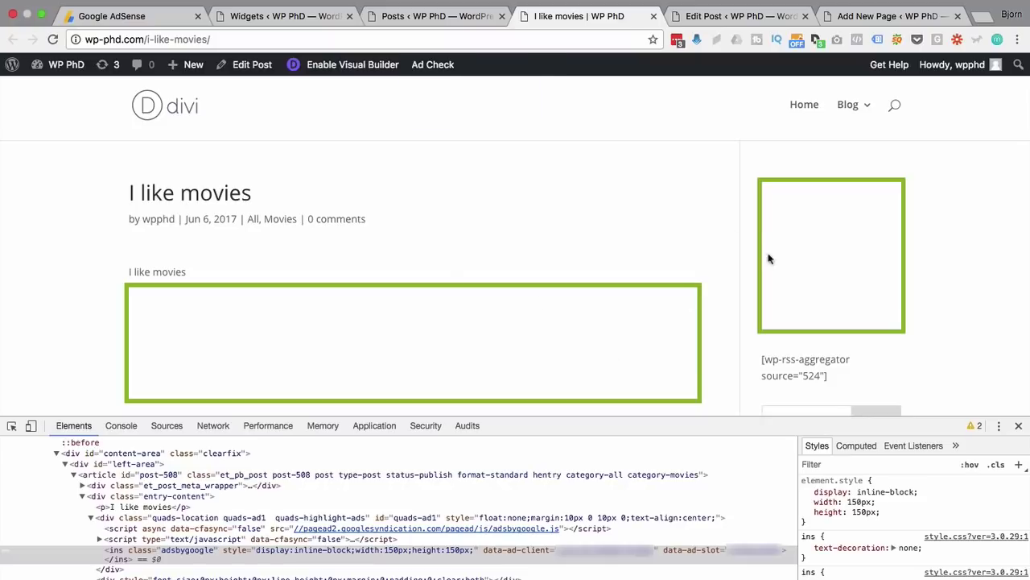
left_click(1018, 426)
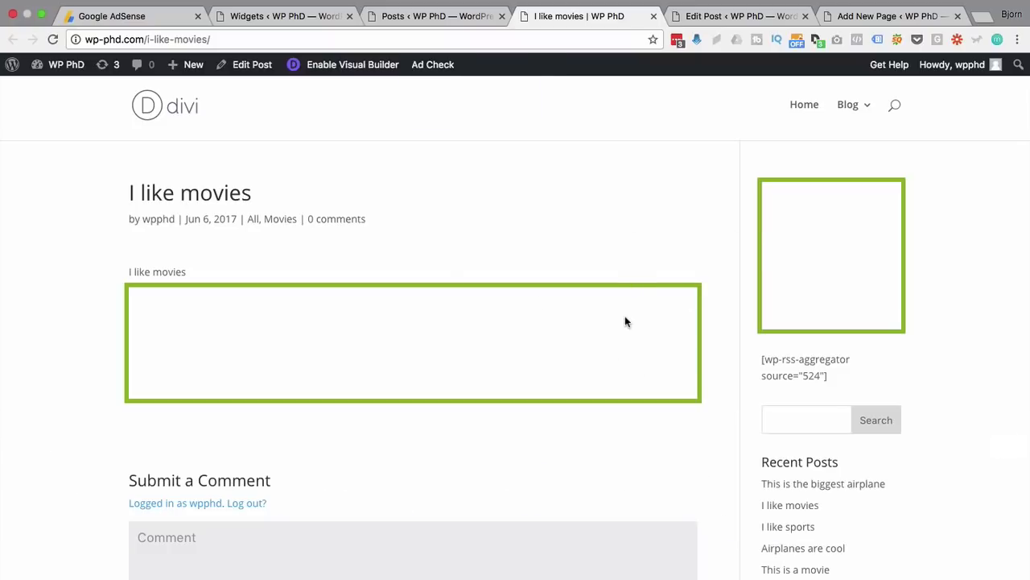